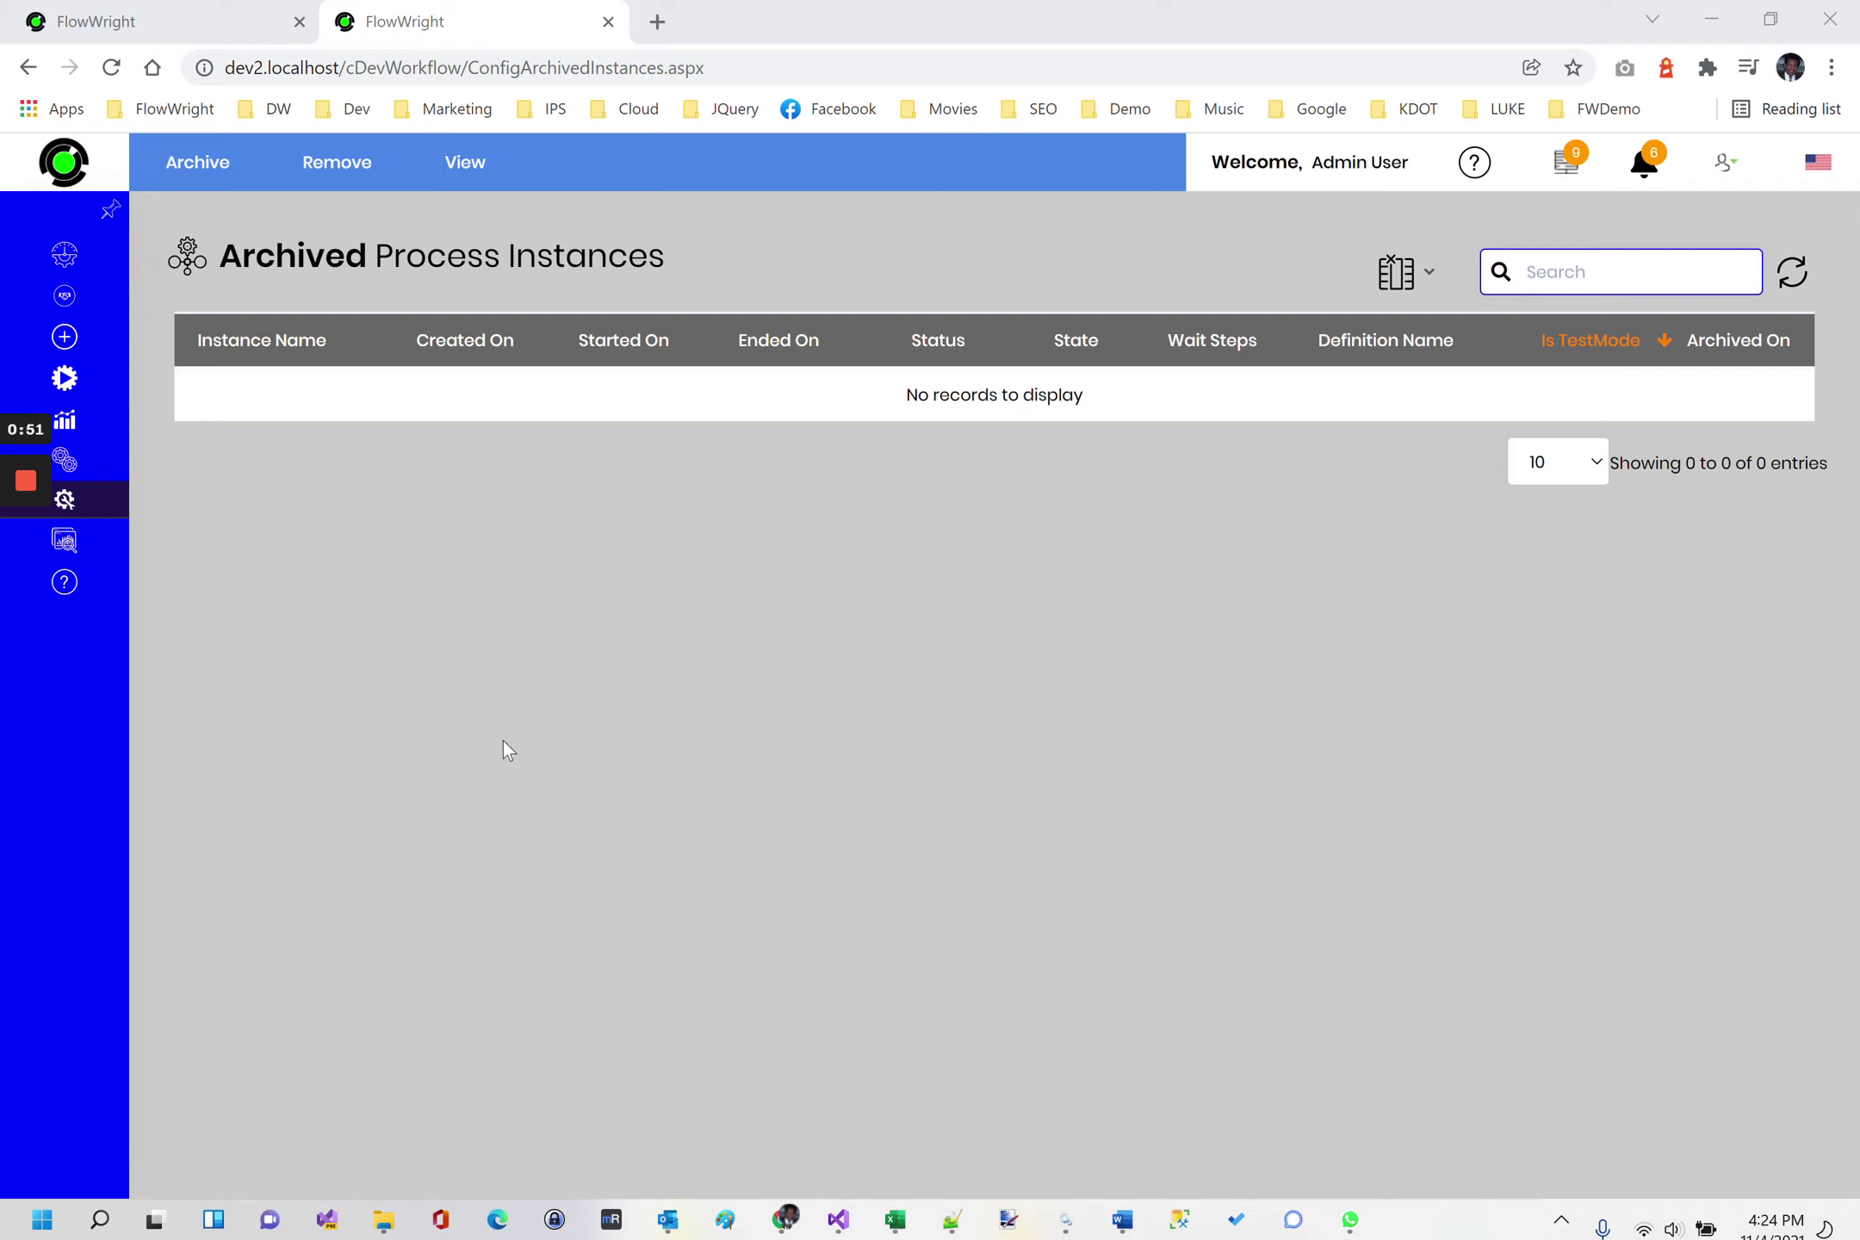
Open the archival settings of the system status area.
{"action": "mouse_move", "coordinate": [117, 603]}
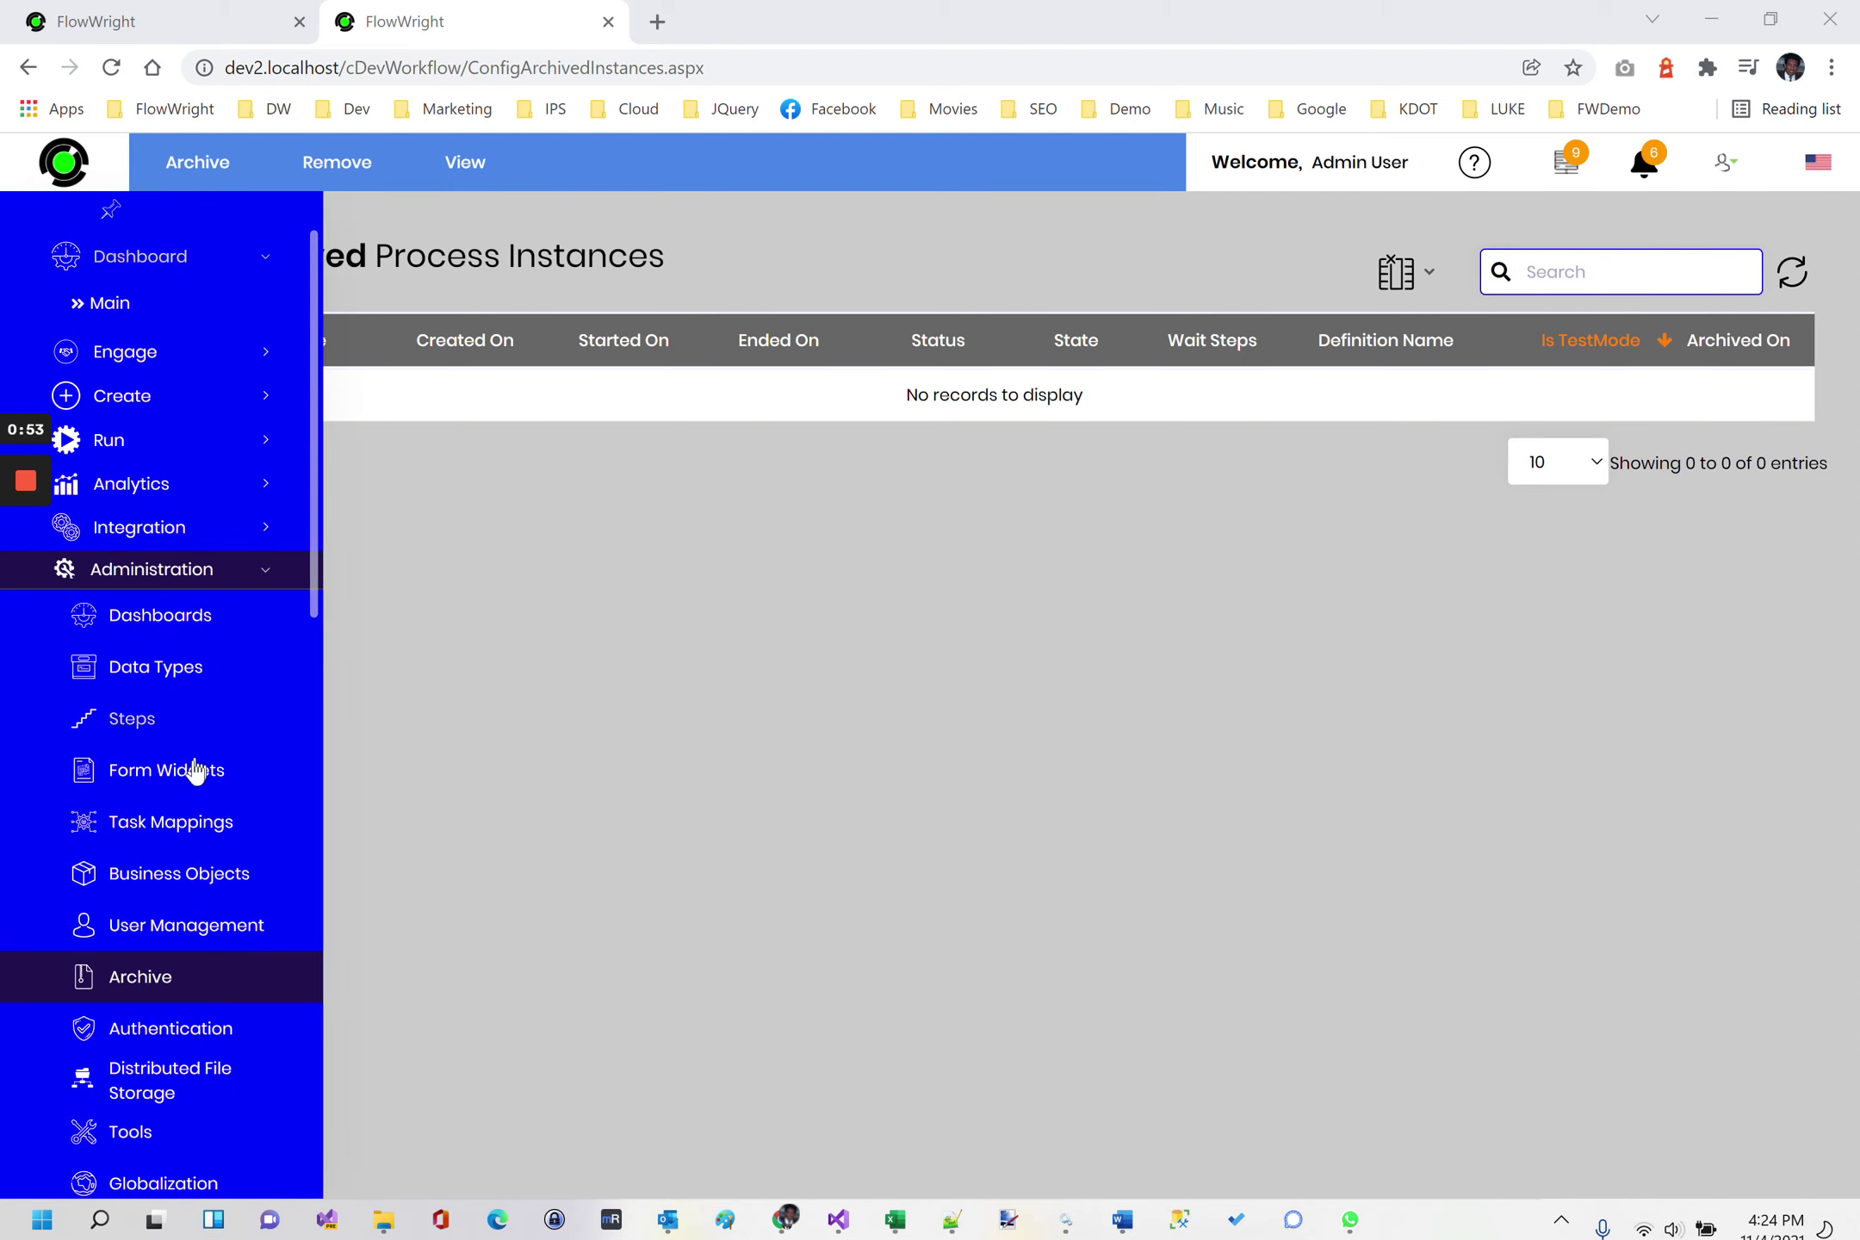
{"action": "scroll", "coordinate": [192, 773], "scroll_direction": "down", "scroll_amount": 2}
{"action": "left_click", "coordinate": [157, 1110]}
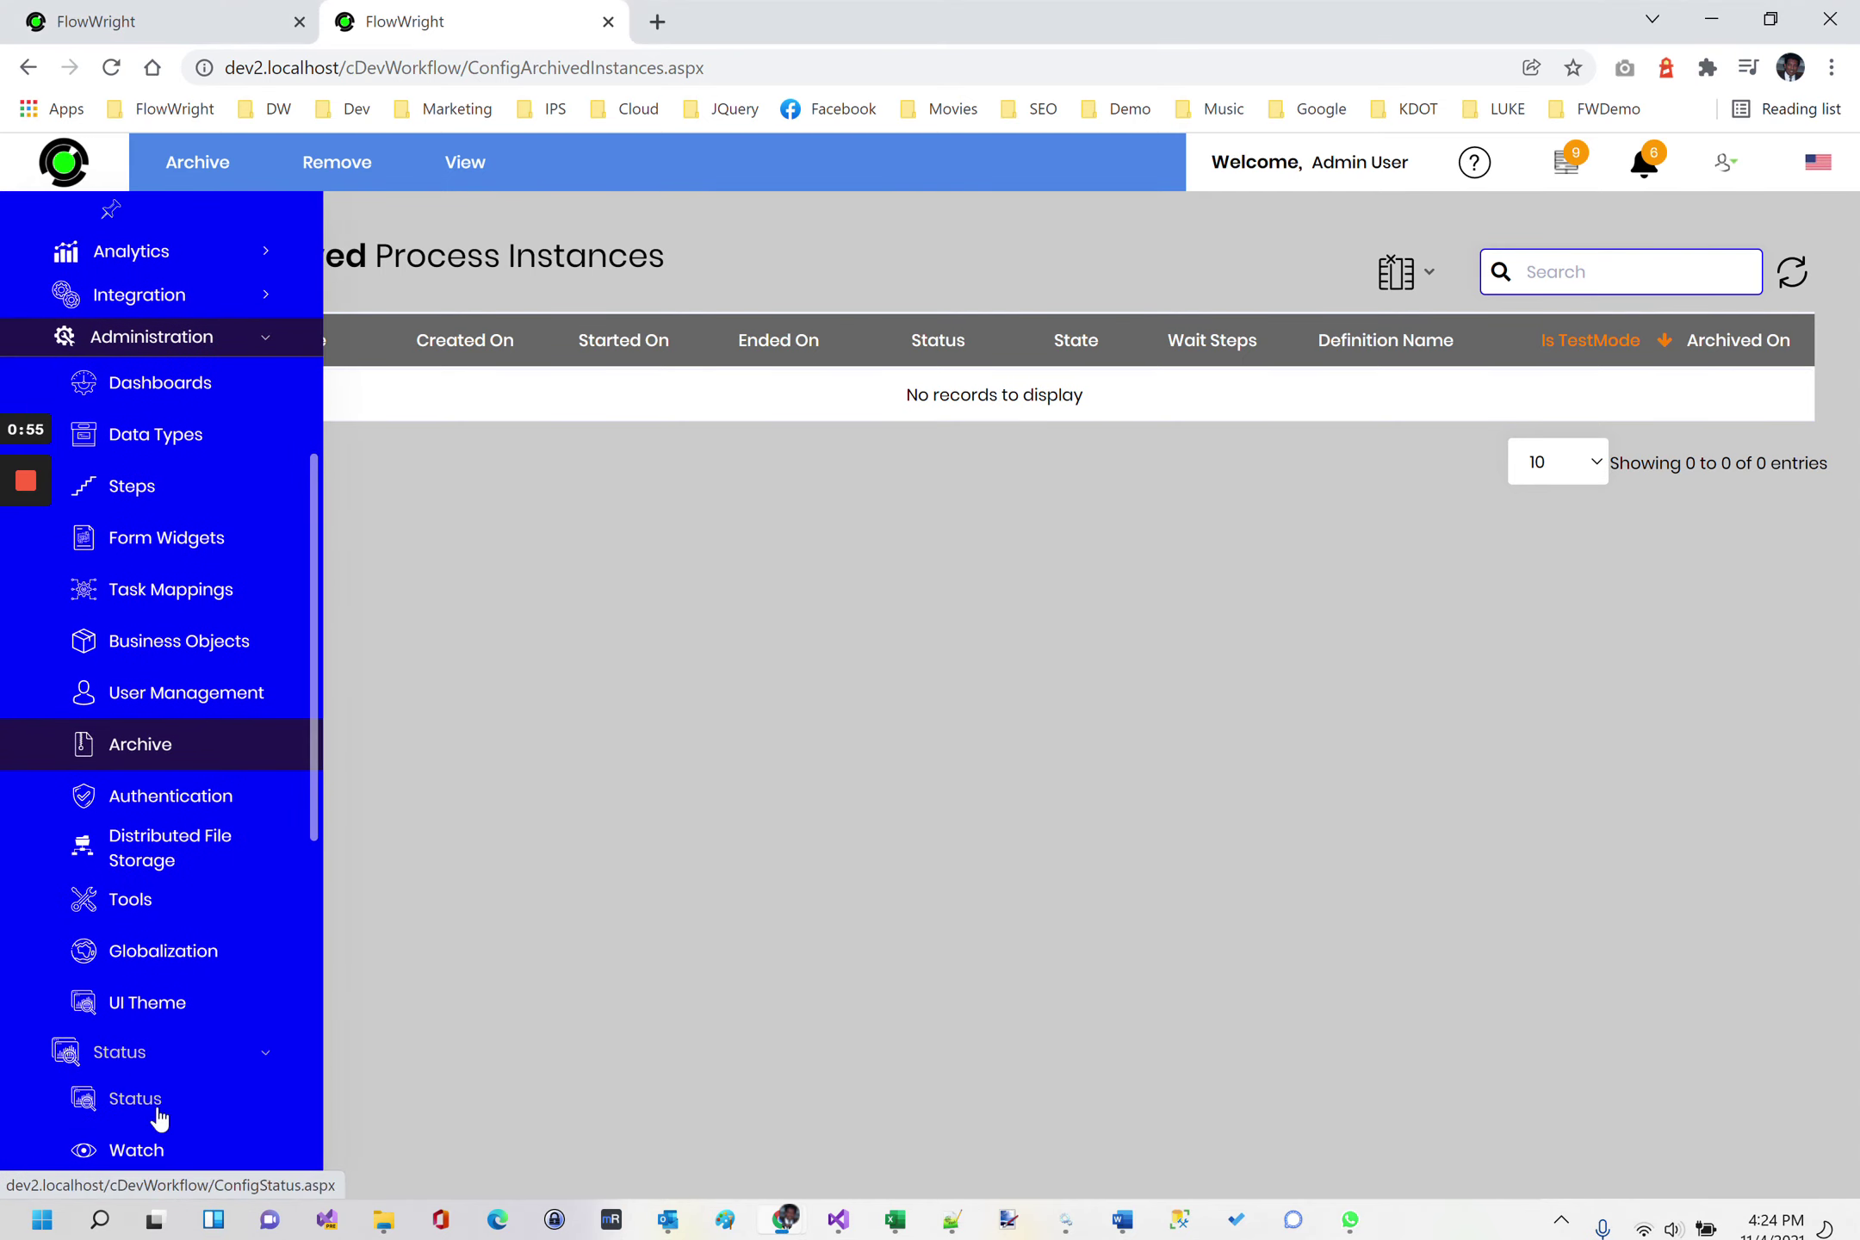
{"action": "left_click", "coordinate": [159, 1111]}
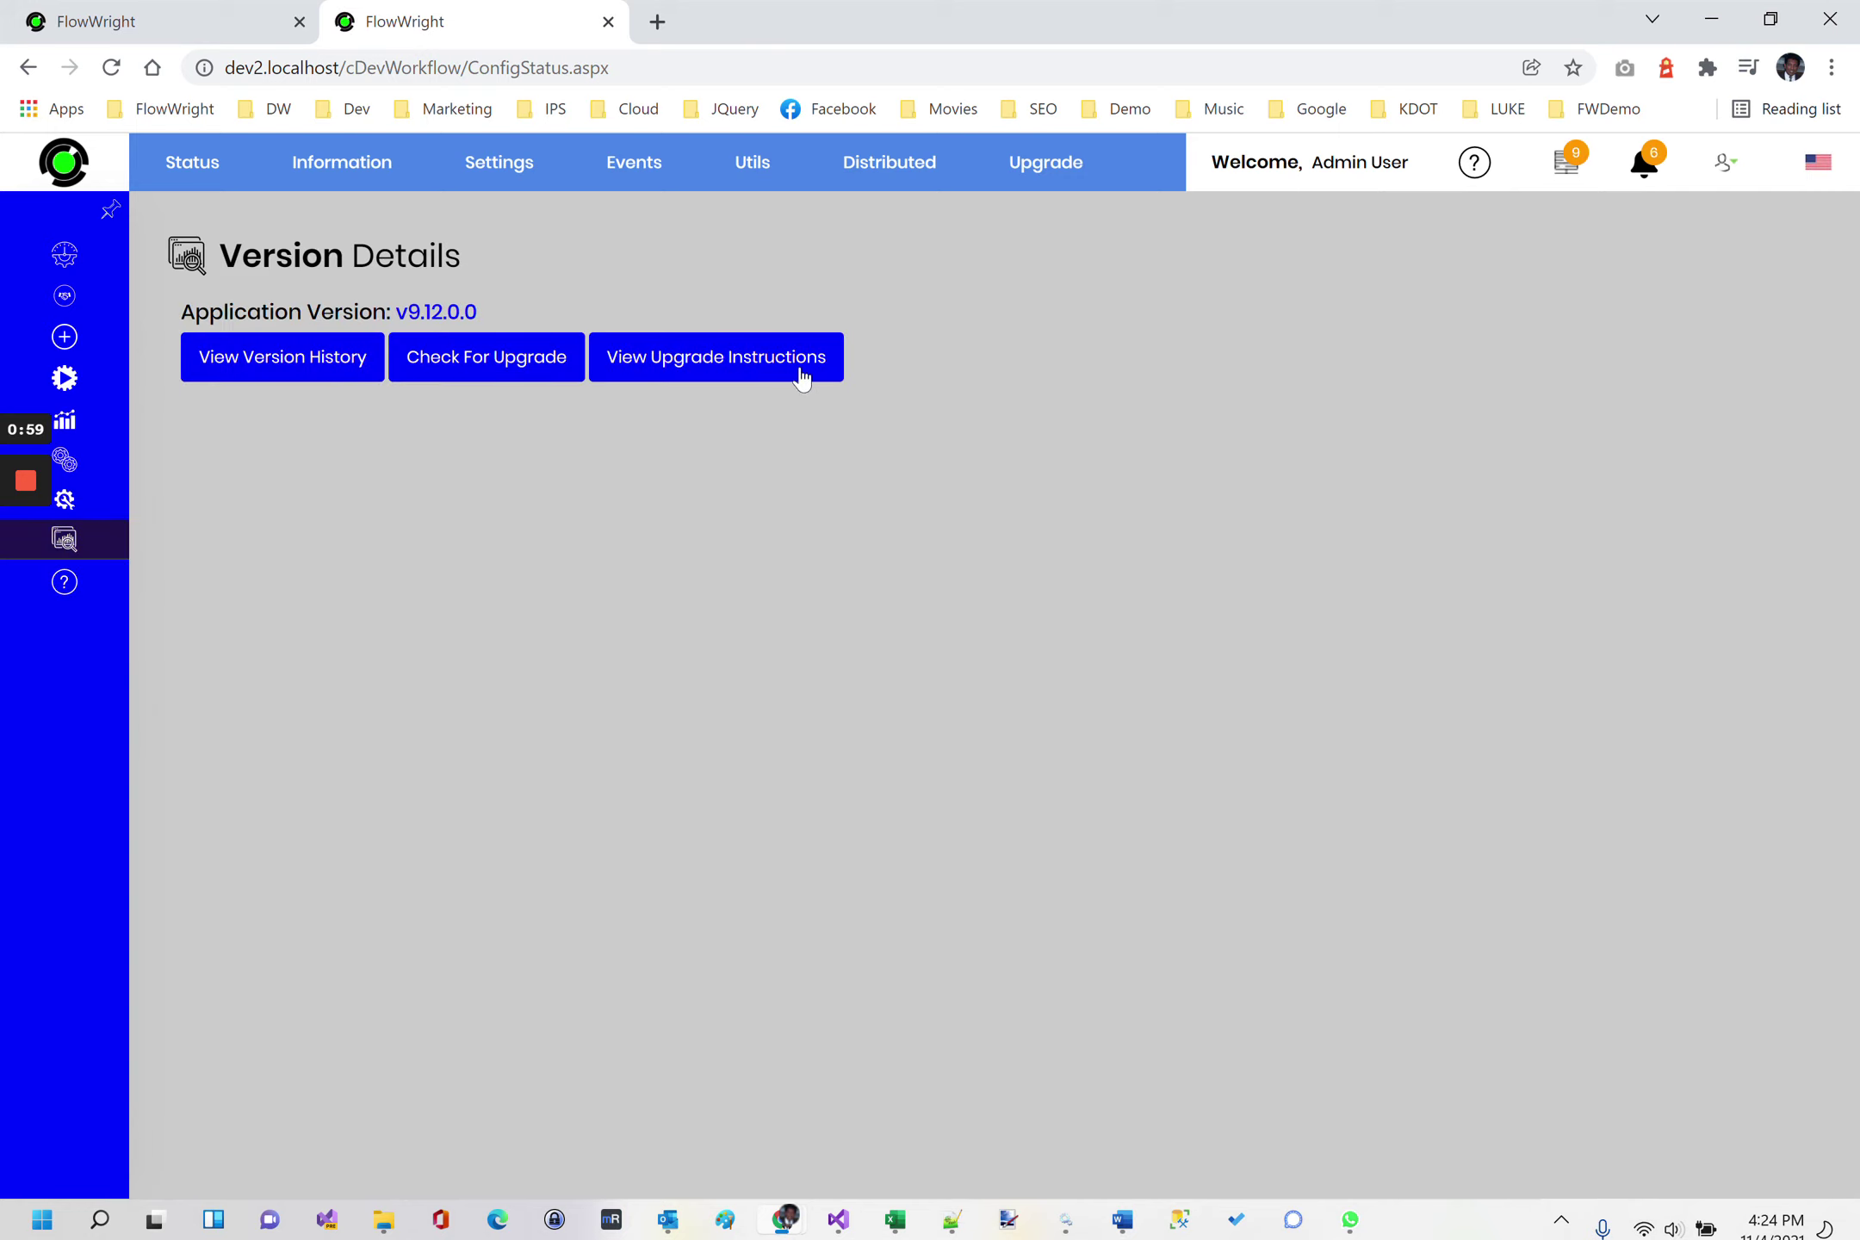
{"action": "mouse_move", "coordinate": [543, 188]}
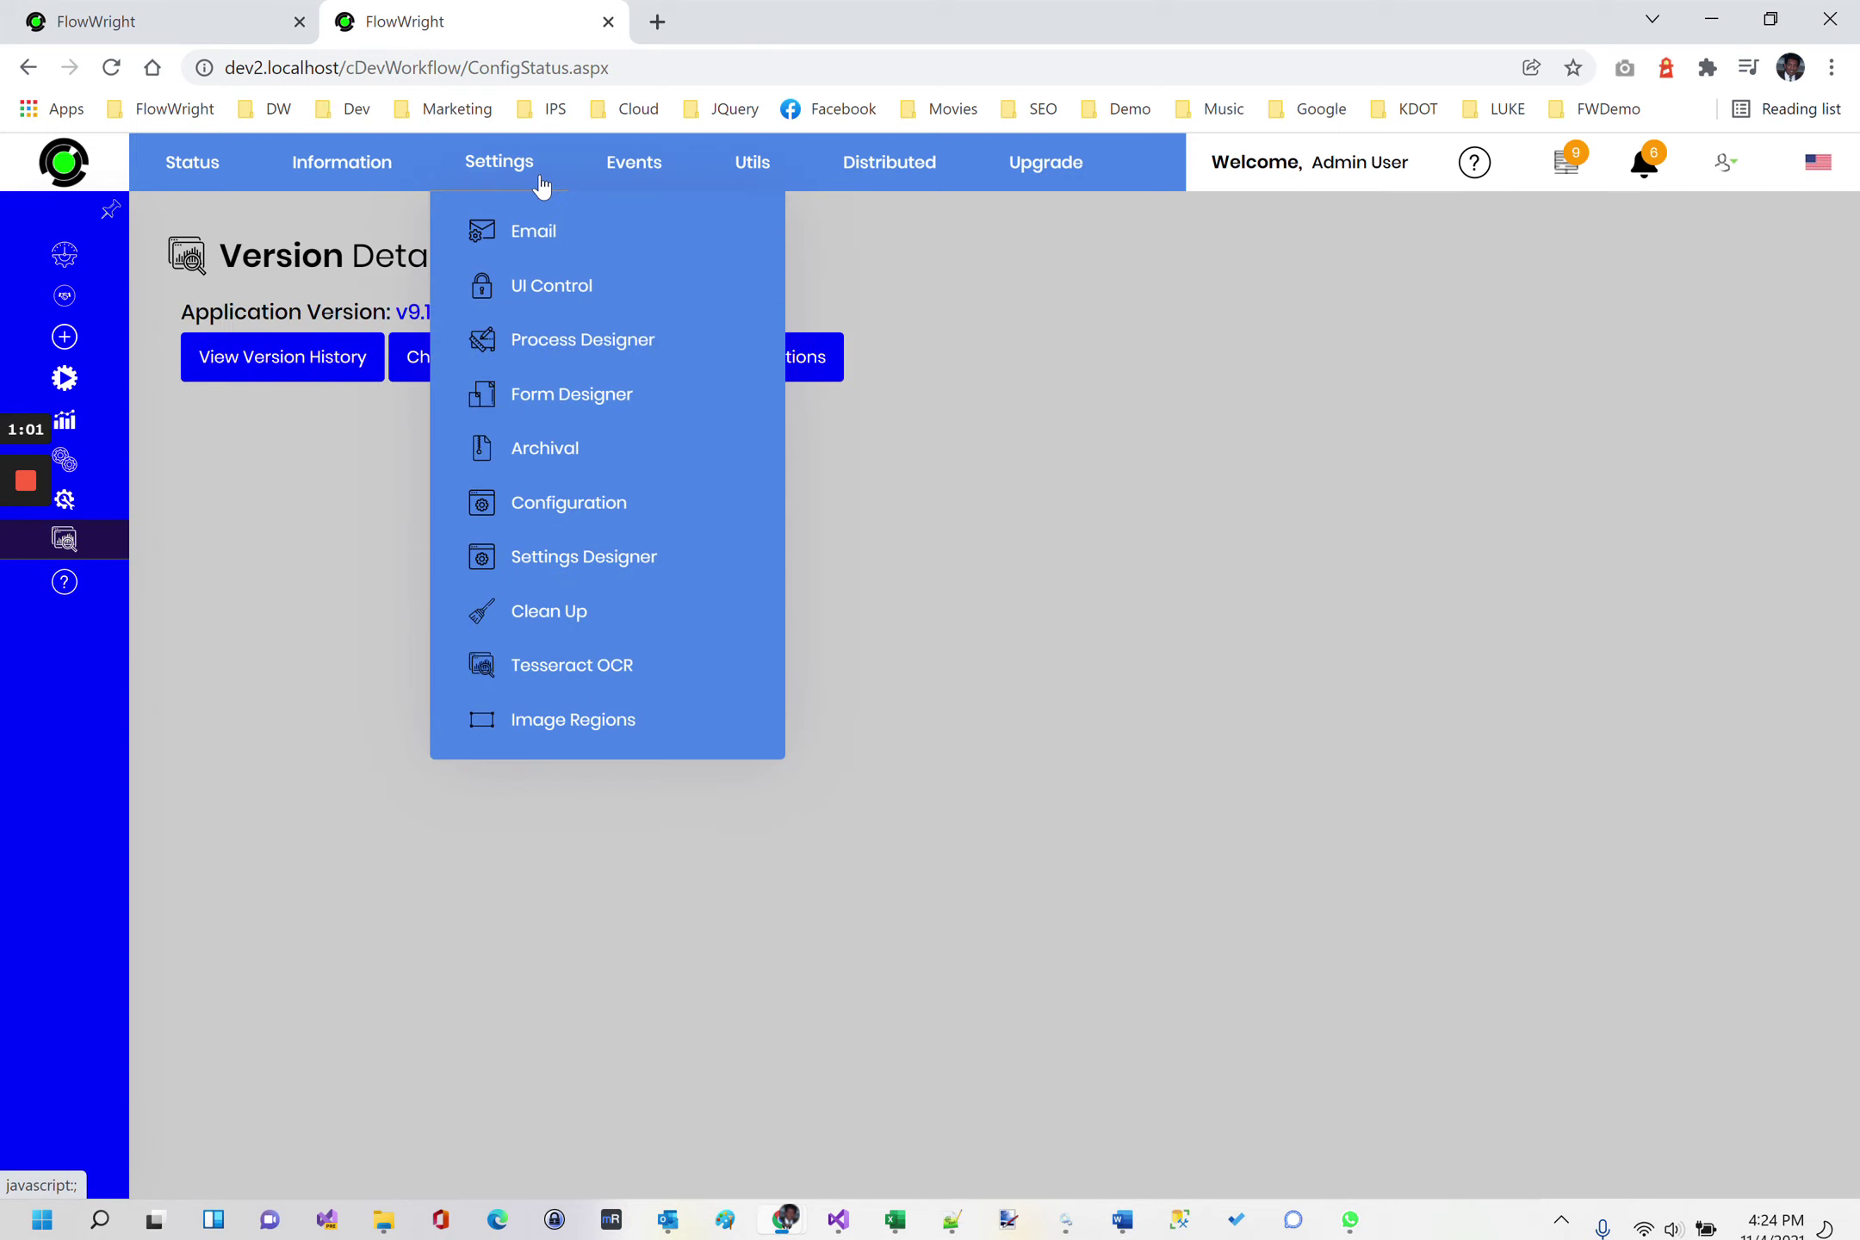
{"action": "left_click", "coordinate": [551, 448]}
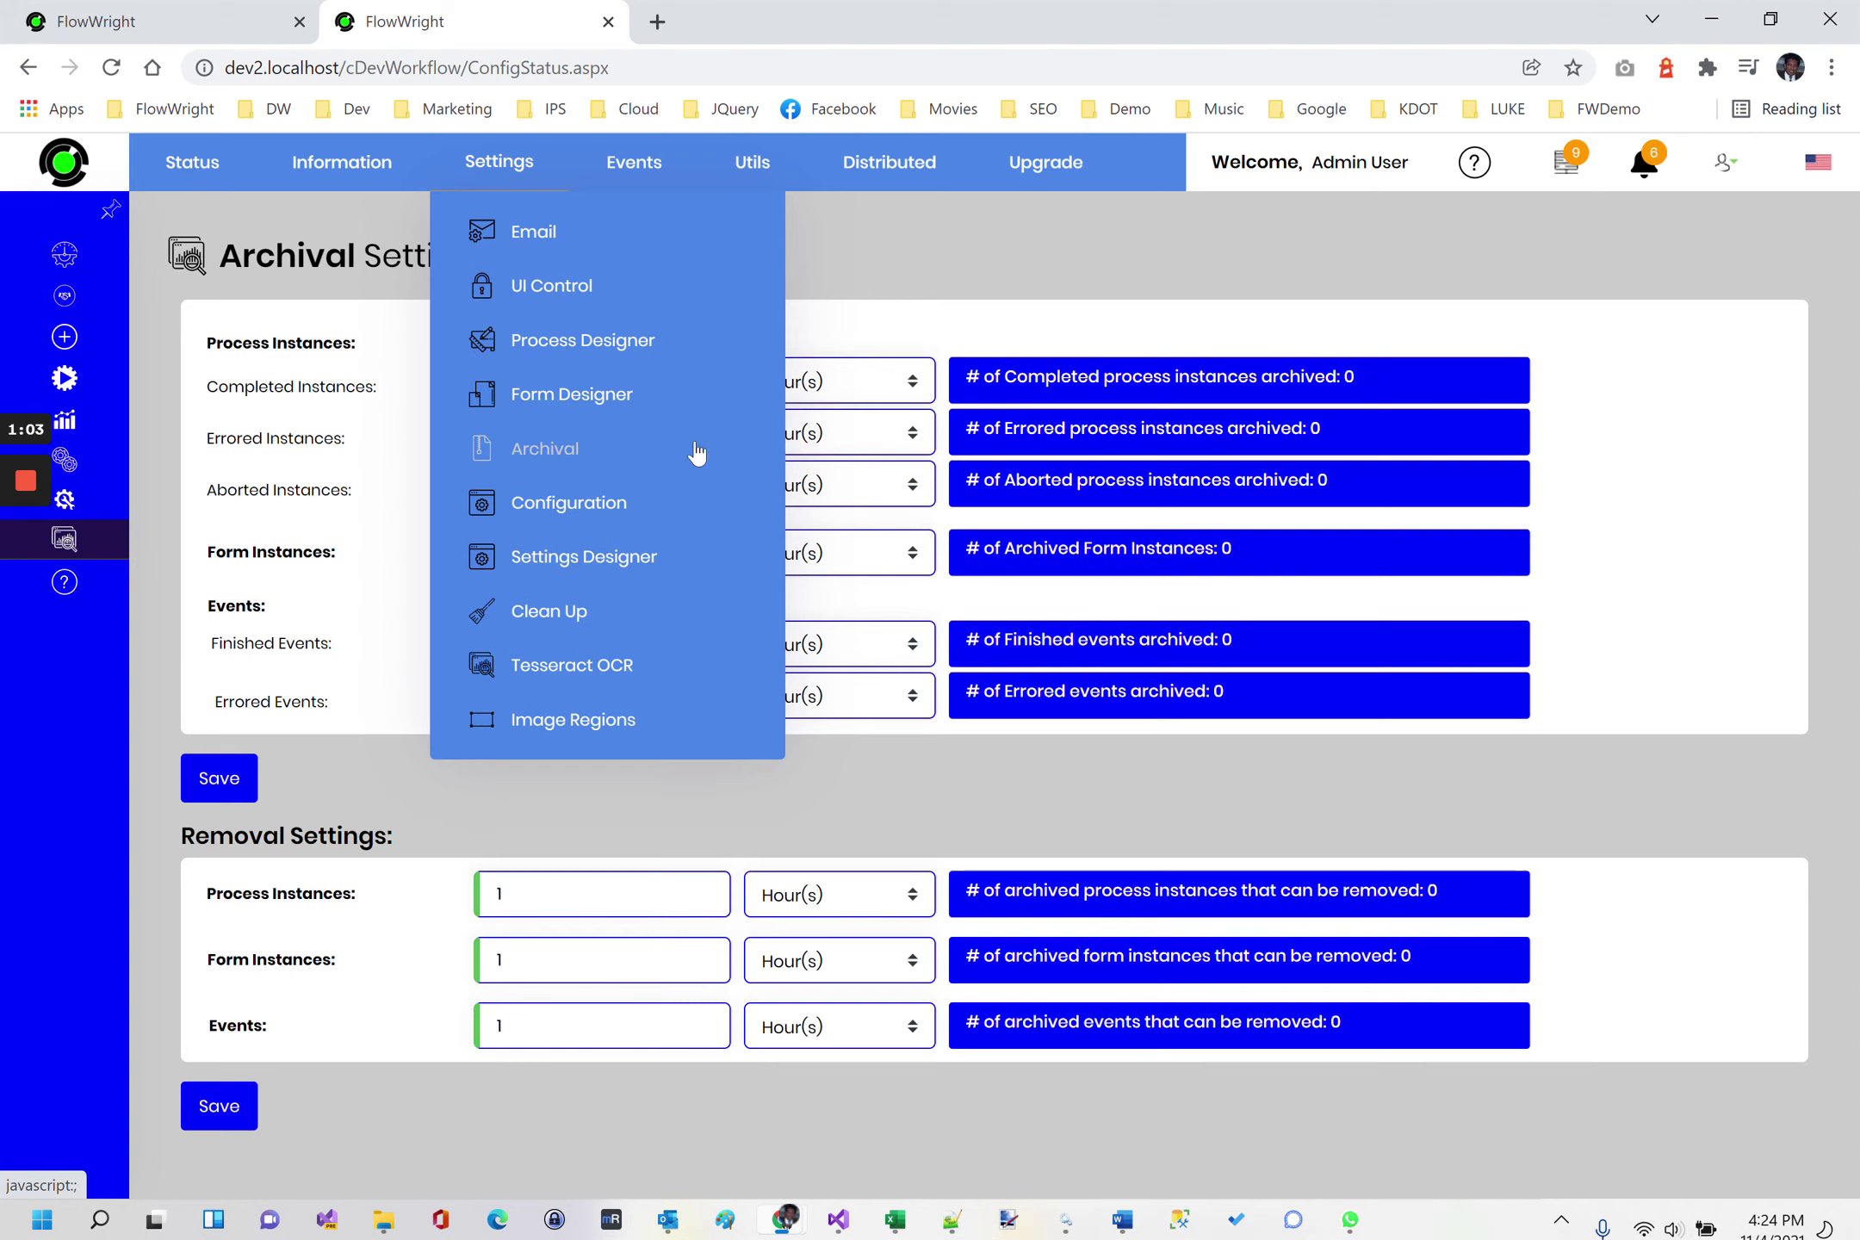
Set the archival period for completed process instances to 7 days.
{"action": "left_click", "coordinate": [601, 368]}
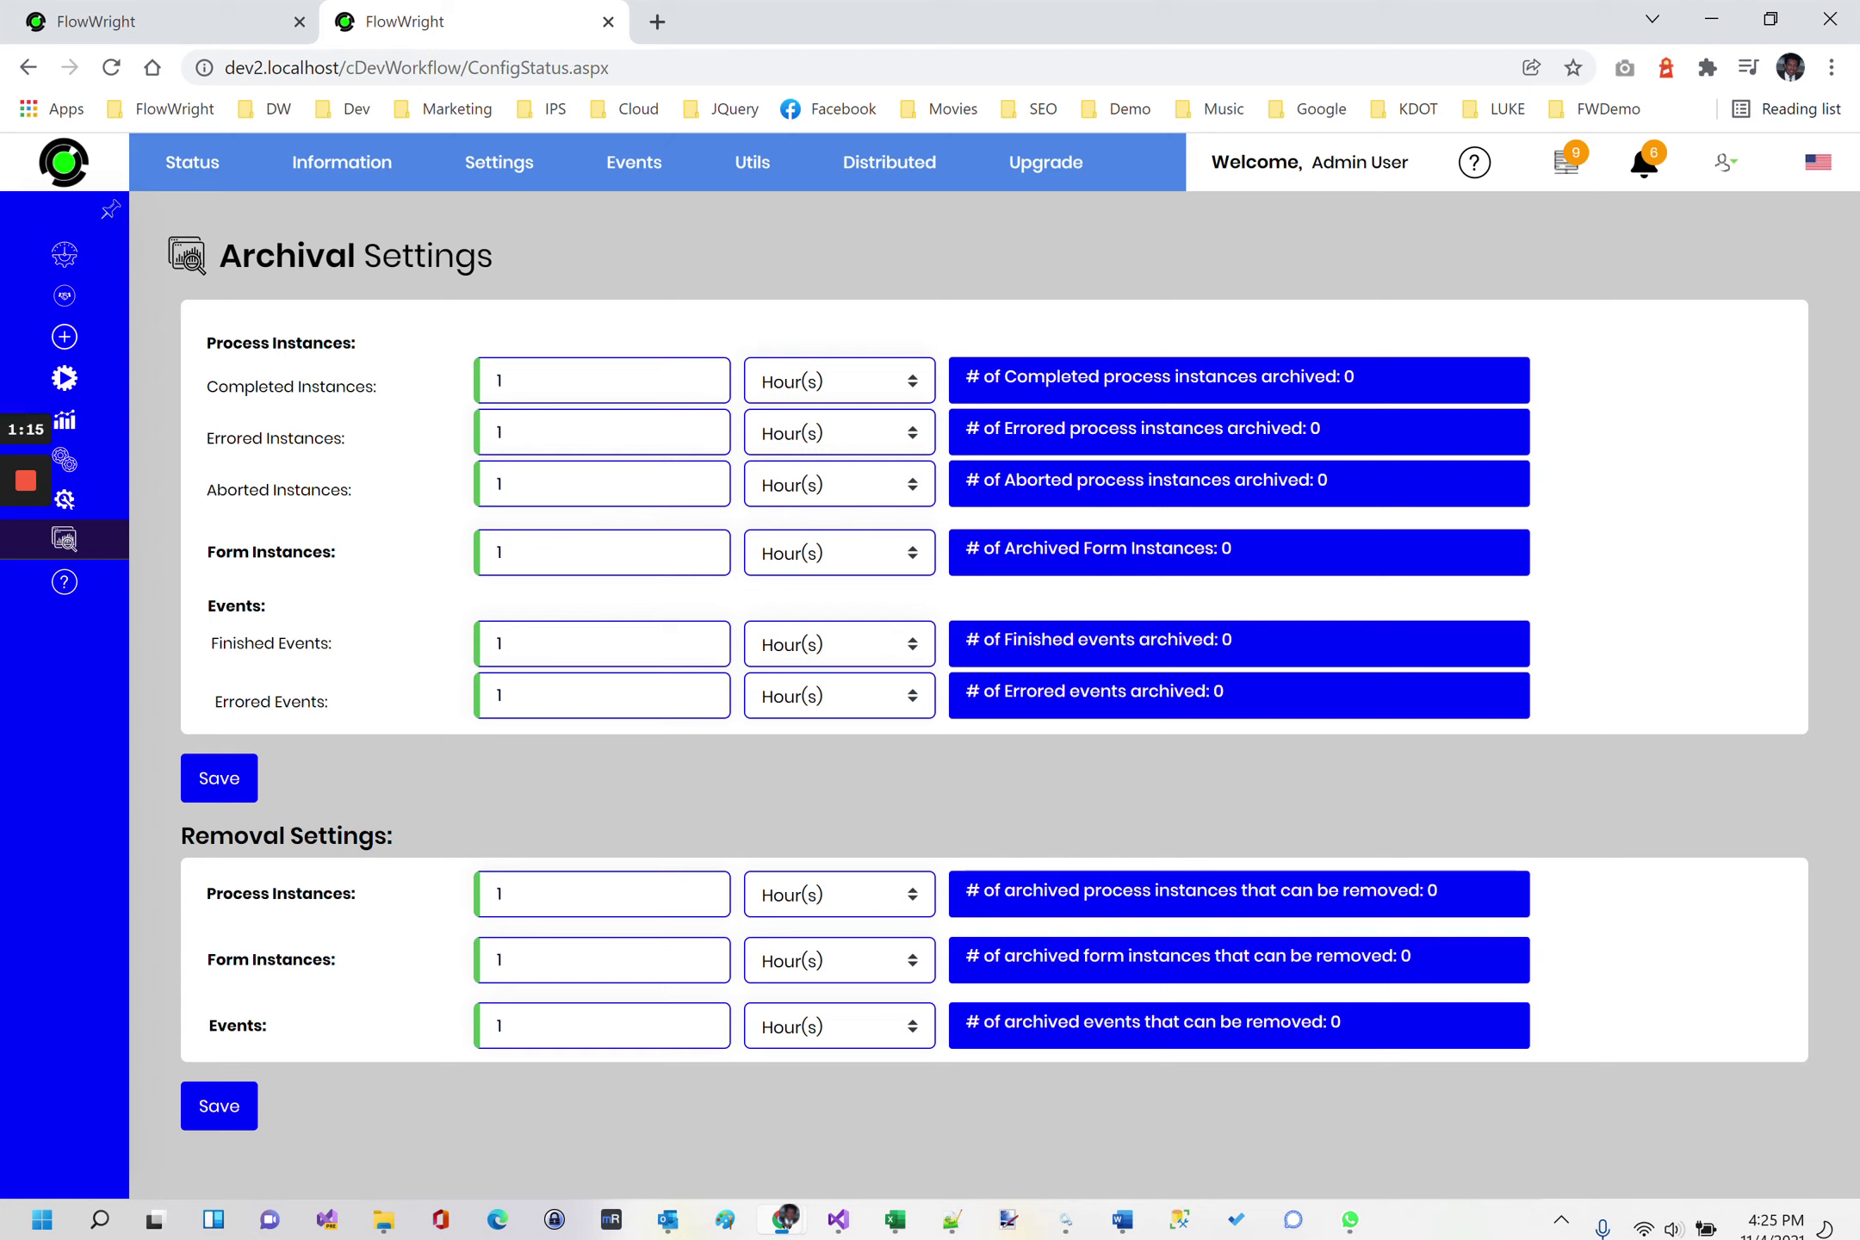
{"action": "key", "text": "ctrl+a"}
{"action": "type", "text": "7"}
{"action": "left_click", "coordinate": [810, 386]}
{"action": "left_click", "coordinate": [811, 423]}
Set the archival period to 30 days for errored process instances and 3 days for aborted ones.
{"action": "key", "text": "Tab"}
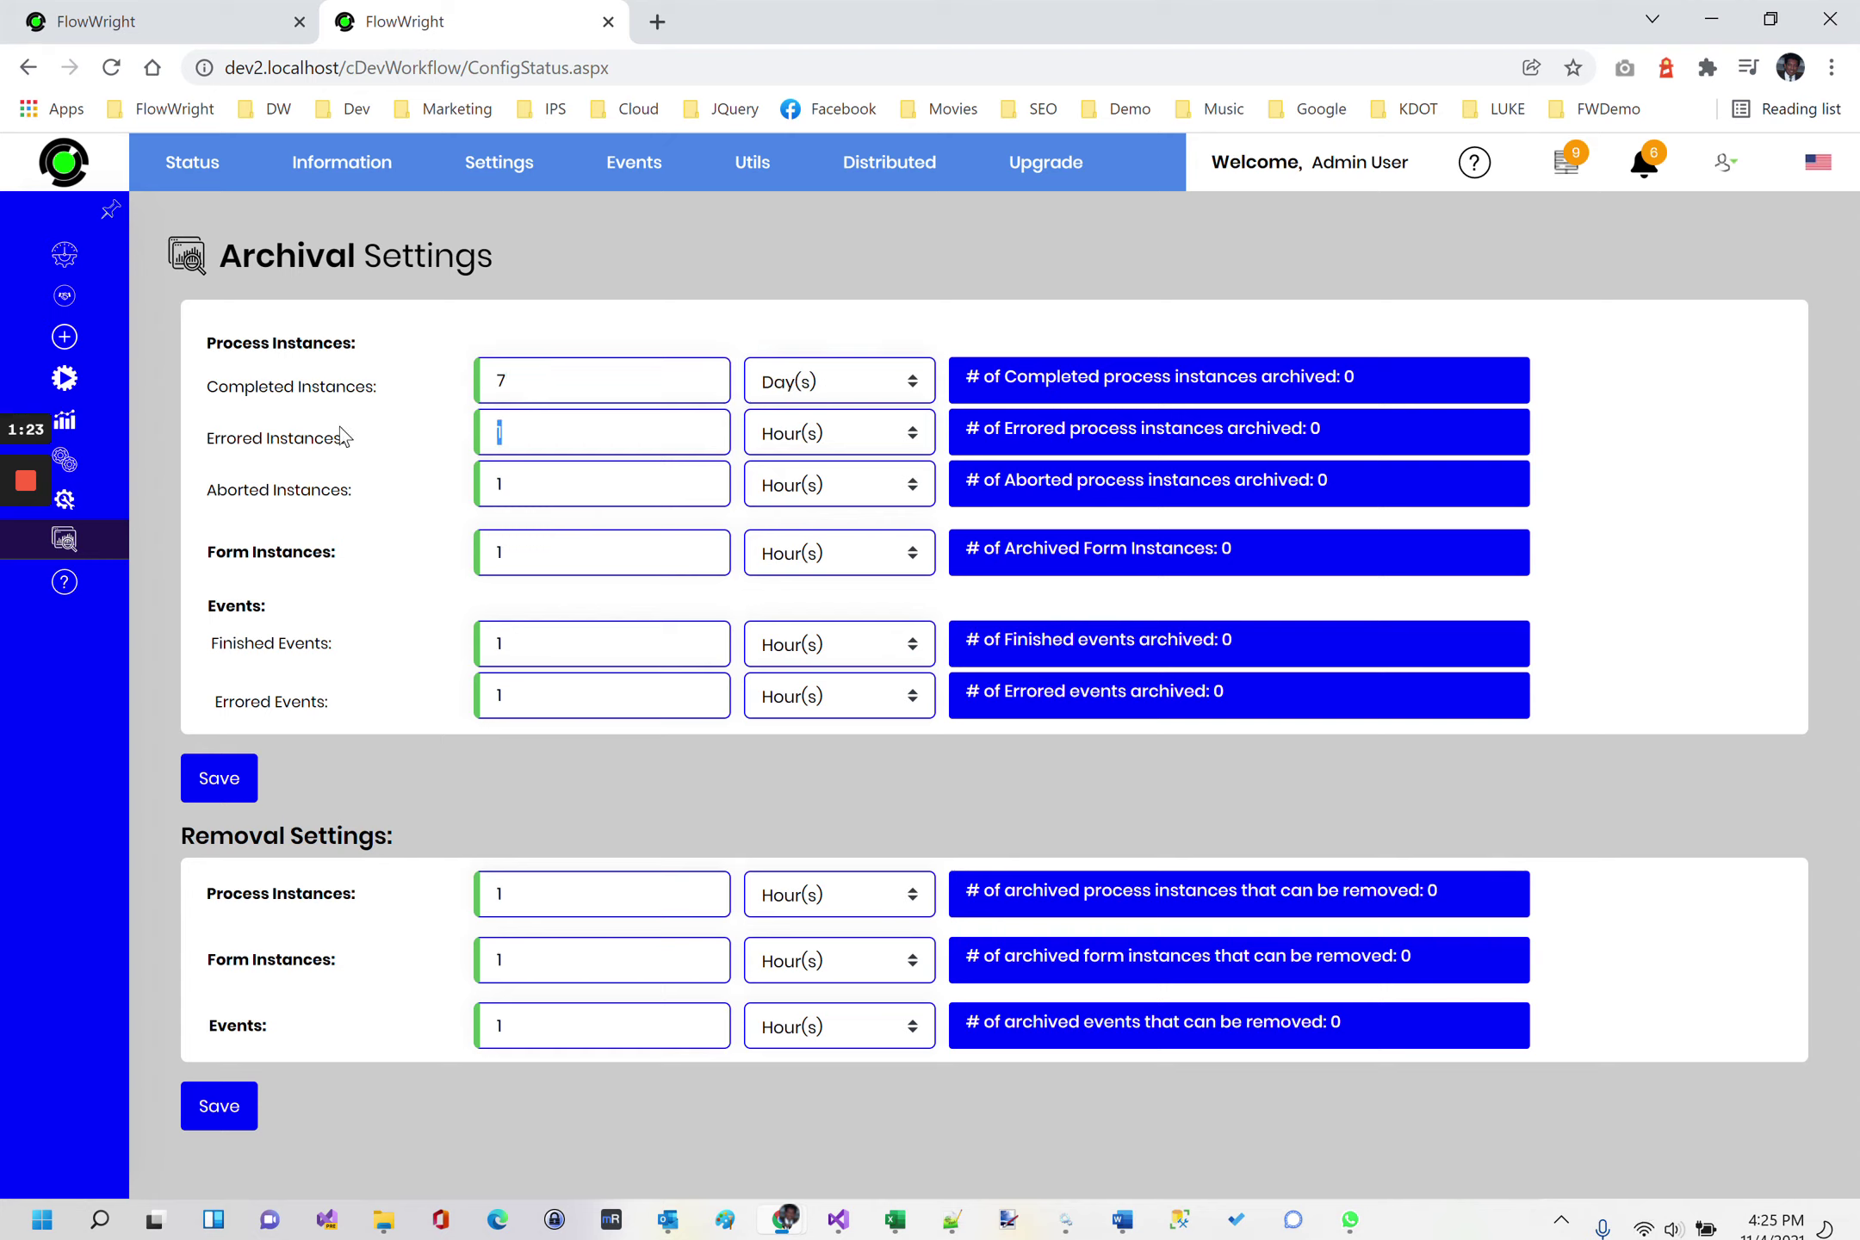
{"action": "type", "text": "30"}
{"action": "left_click", "coordinate": [800, 441]}
{"action": "left_click", "coordinate": [790, 474]}
{"action": "key", "text": "Tab"}
{"action": "type", "text": "3"}
{"action": "left_click", "coordinate": [801, 485]}
{"action": "left_click", "coordinate": [803, 527]}
Switch the archival time unit for form instances to months.
{"action": "key", "text": "Tab"}
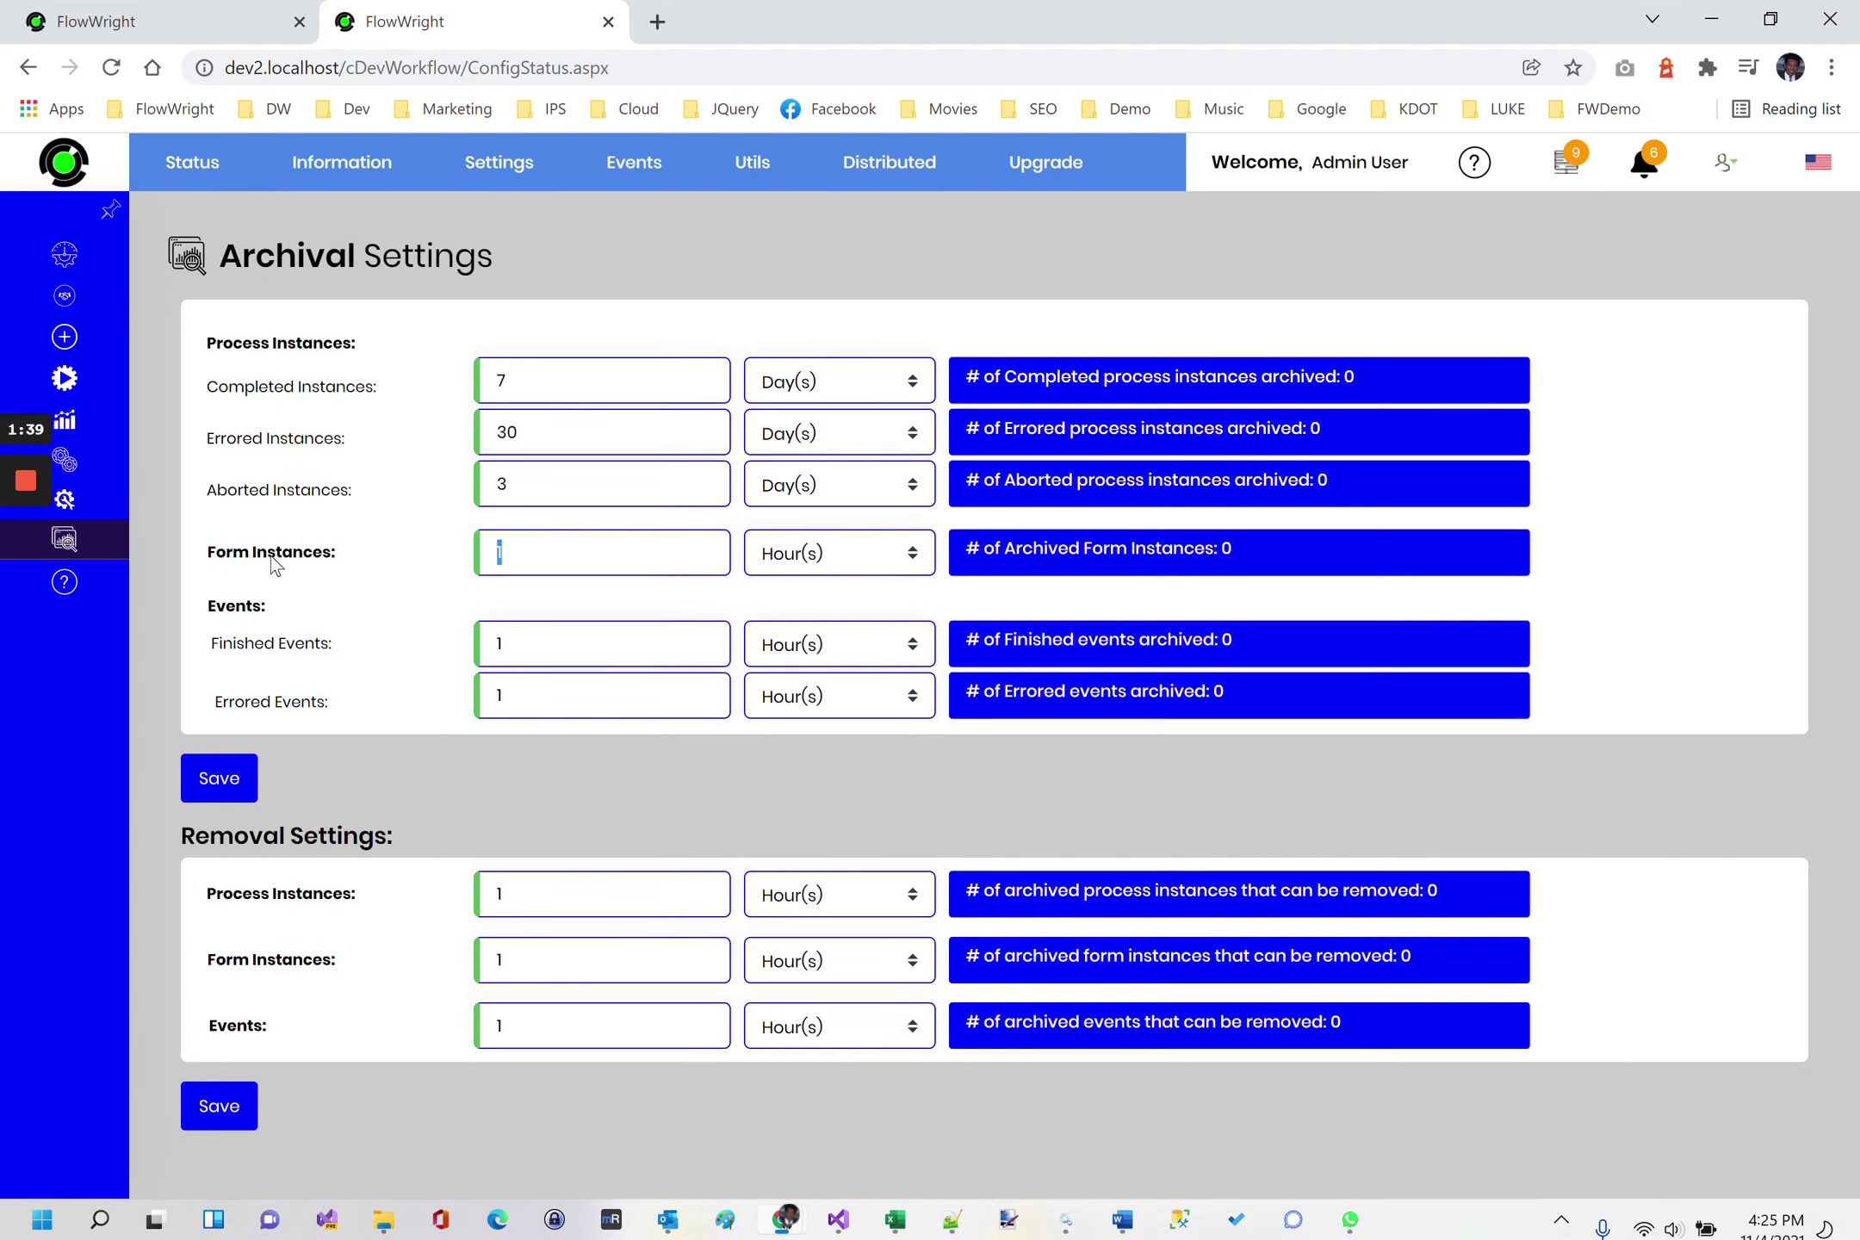
{"action": "left_click", "coordinate": [802, 552]}
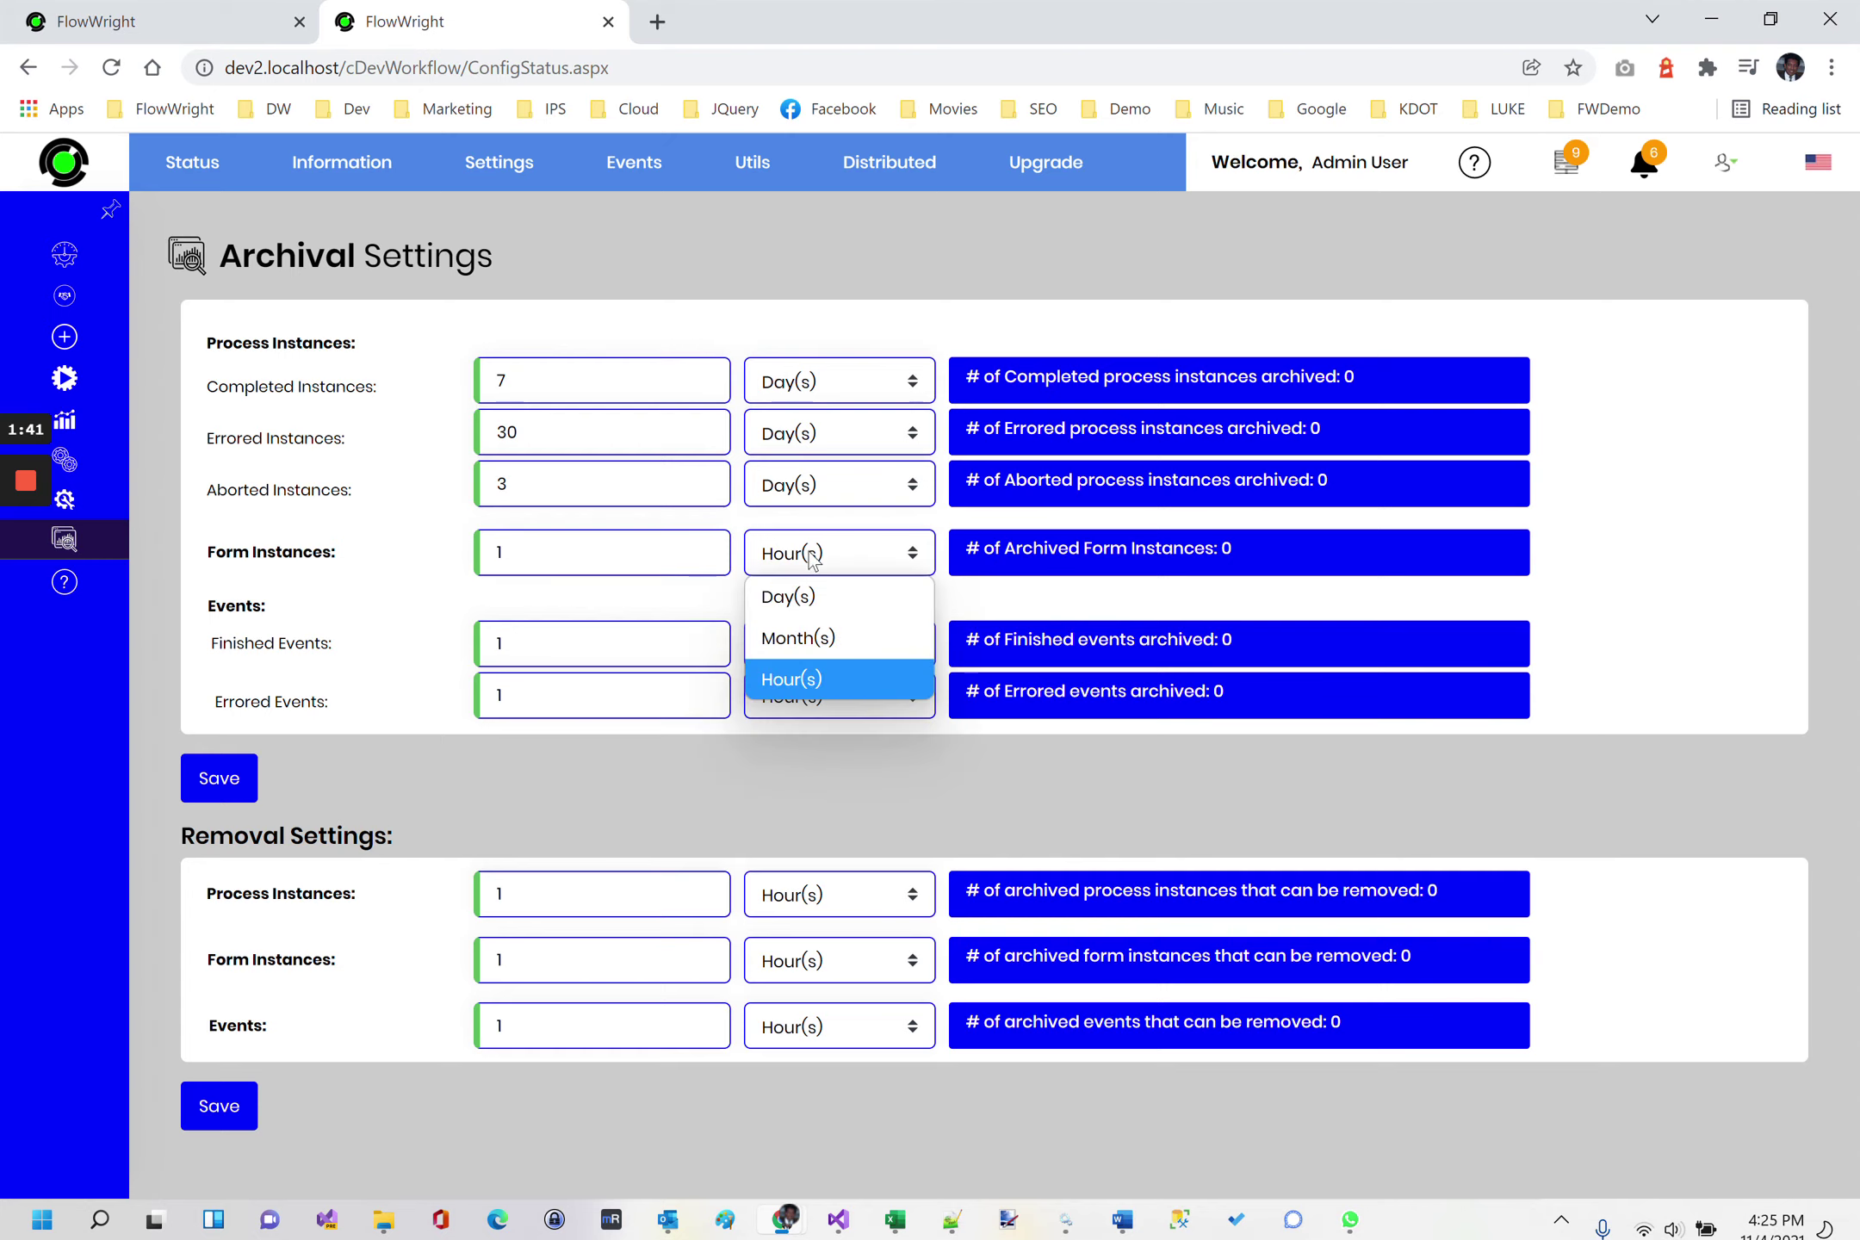
{"action": "left_click", "coordinate": [803, 634]}
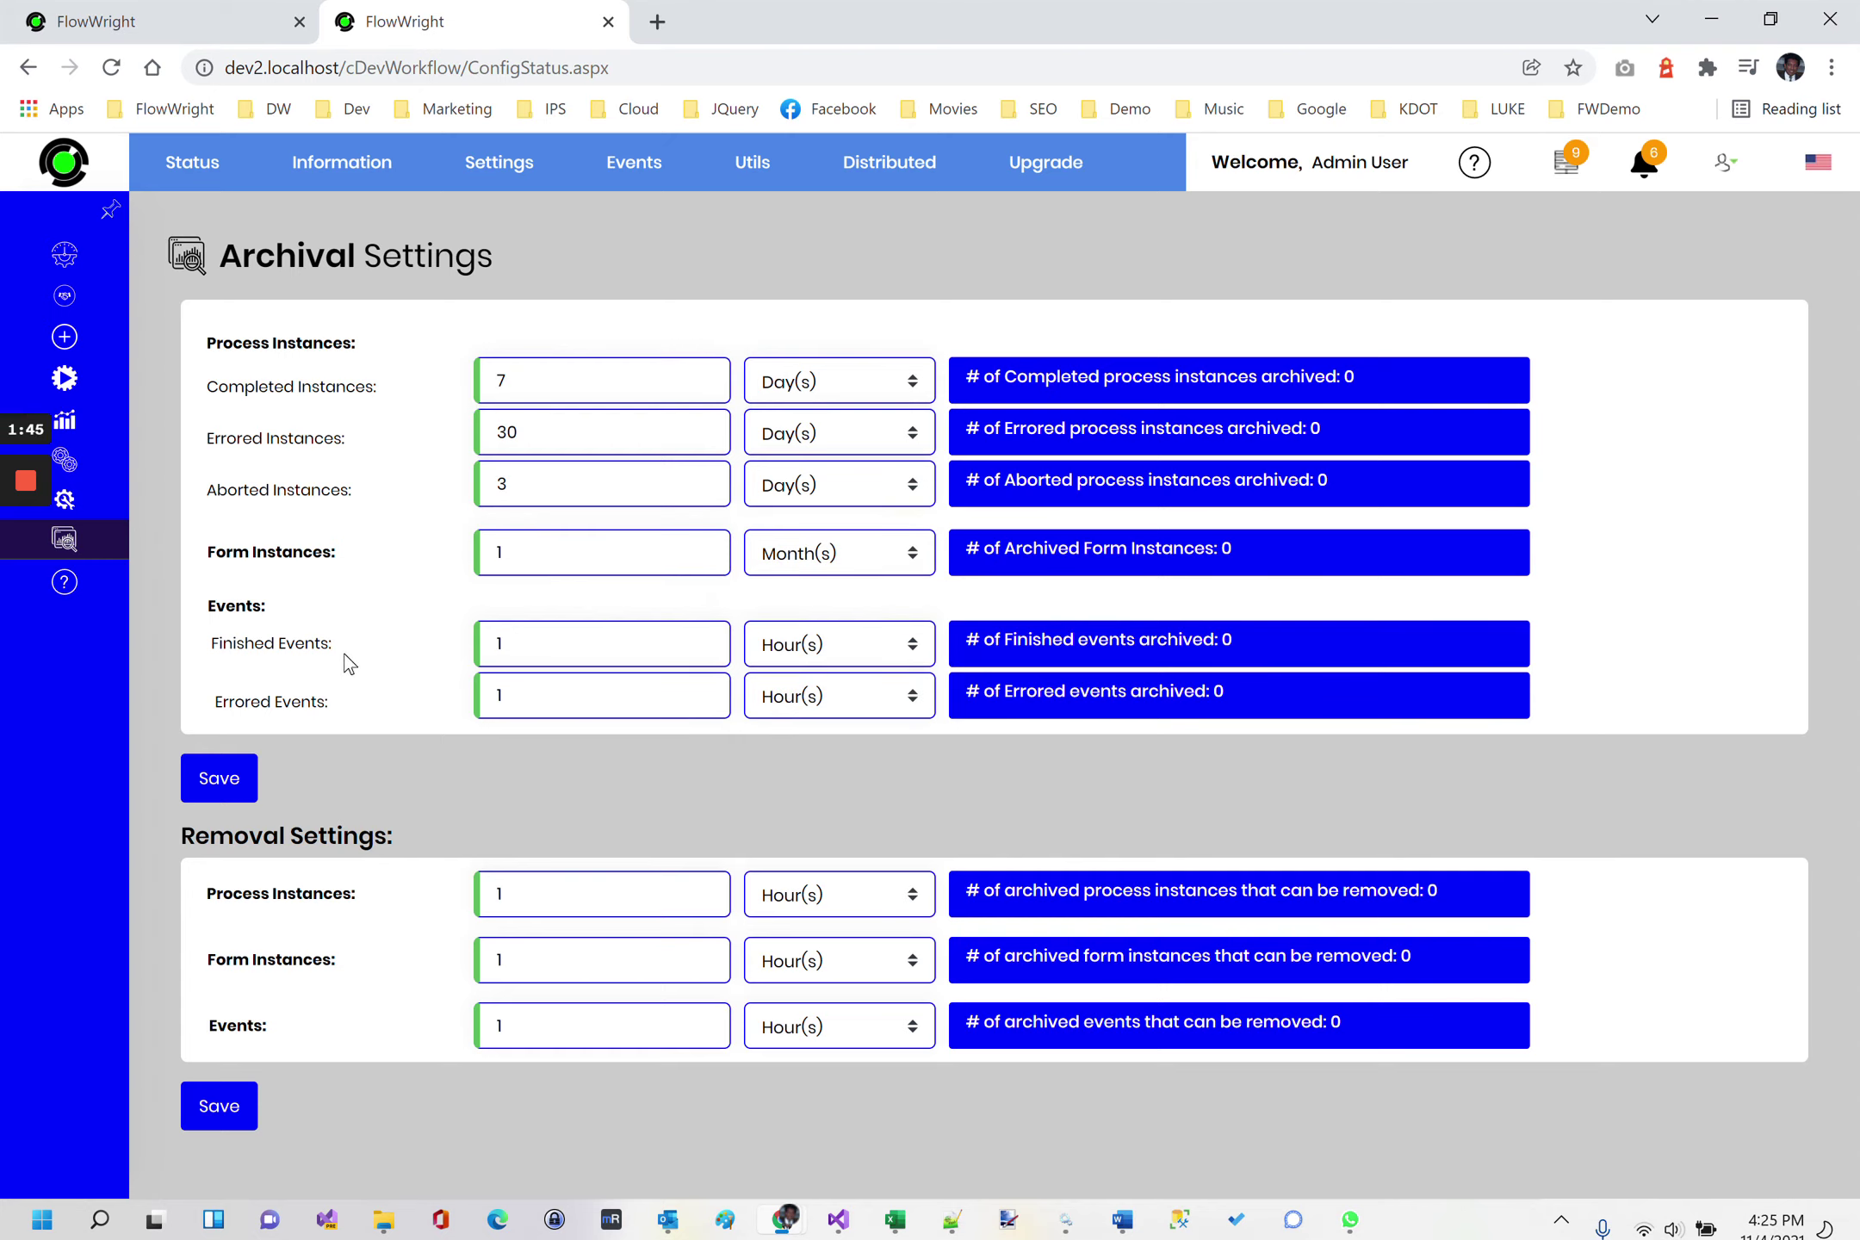
Switch the archival time unit for finished and errored events to months and save the archival settings.
{"action": "double_click", "coordinate": [479, 656]}
{"action": "left_click", "coordinate": [809, 652]}
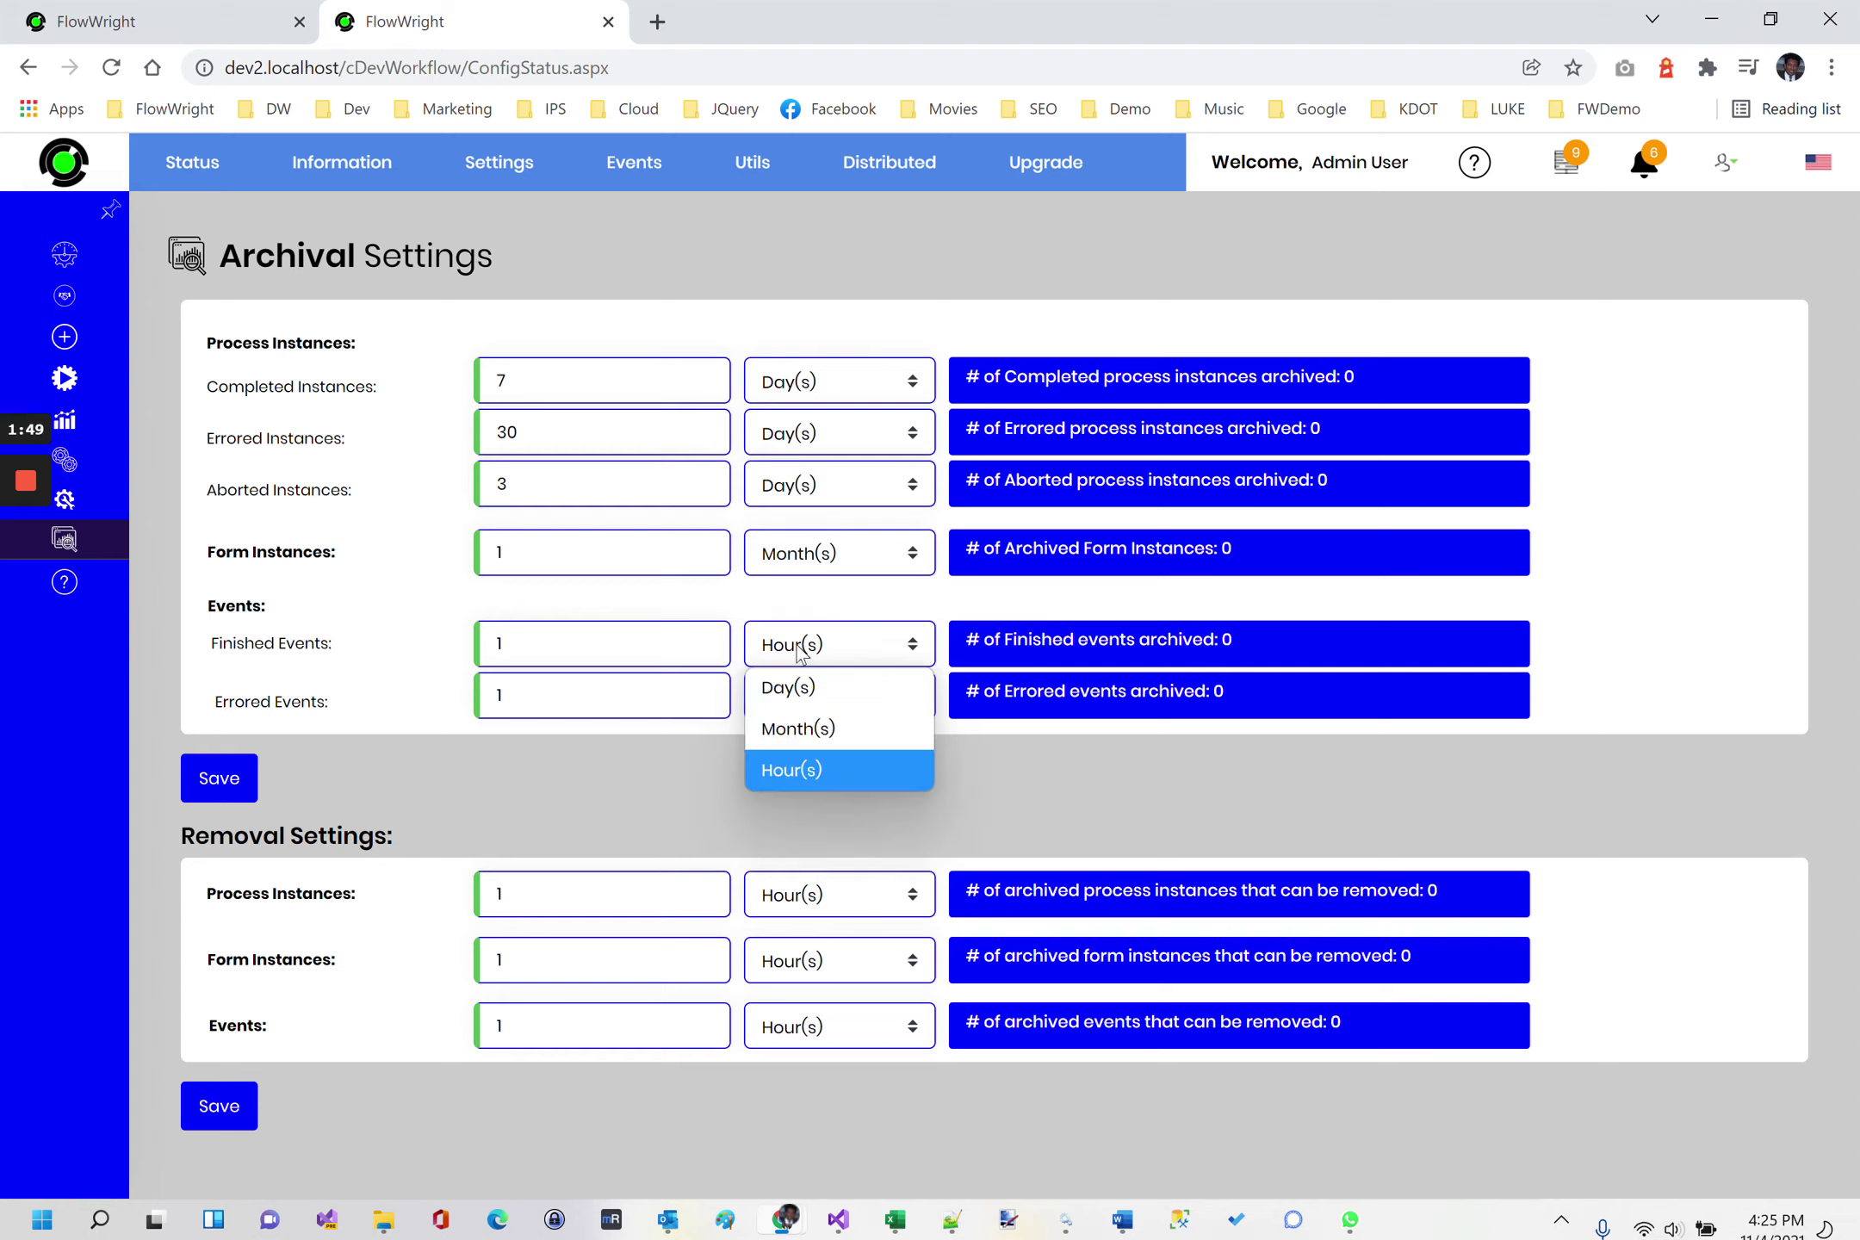
{"action": "left_click", "coordinate": [782, 714]}
{"action": "left_click", "coordinate": [781, 714]}
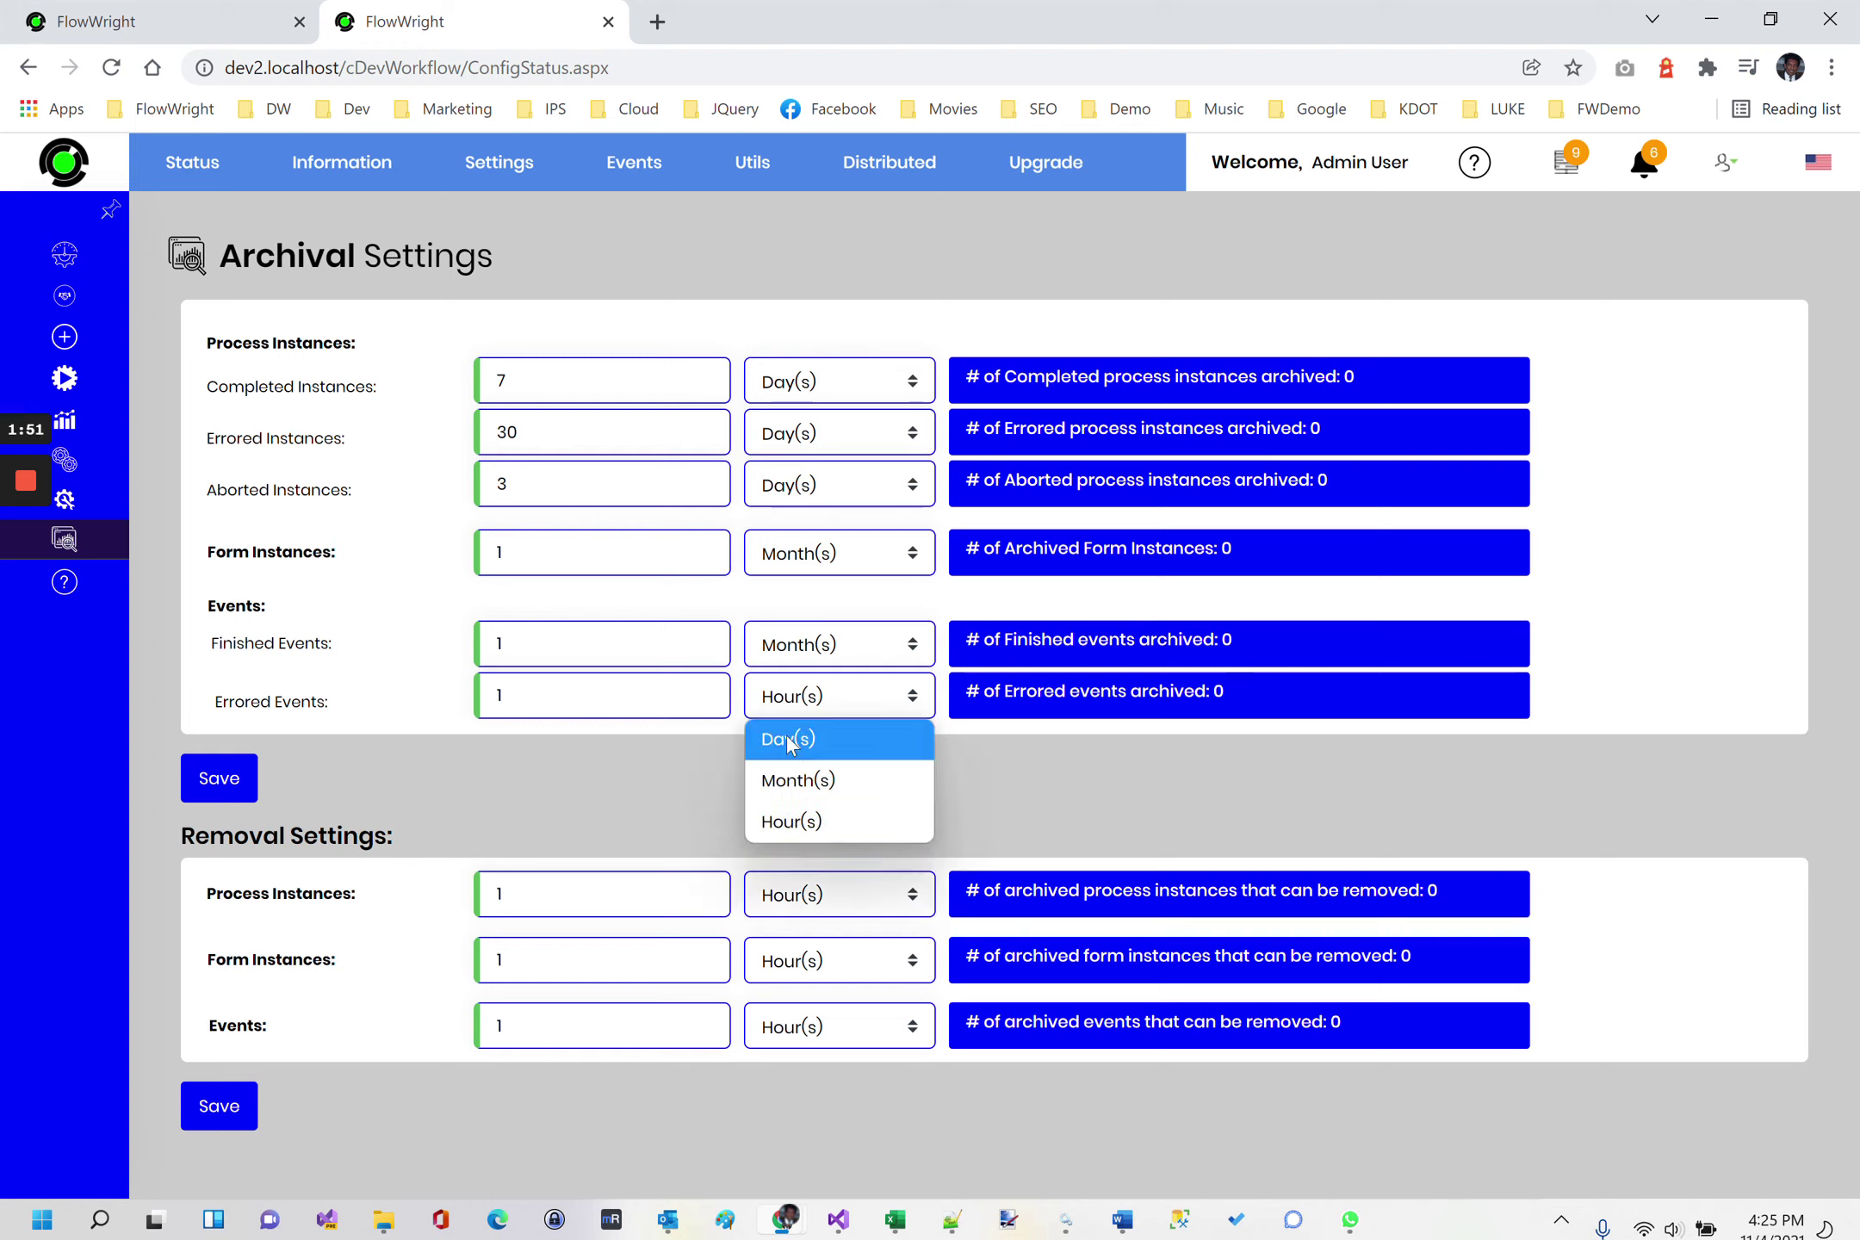
{"action": "left_click", "coordinate": [788, 774]}
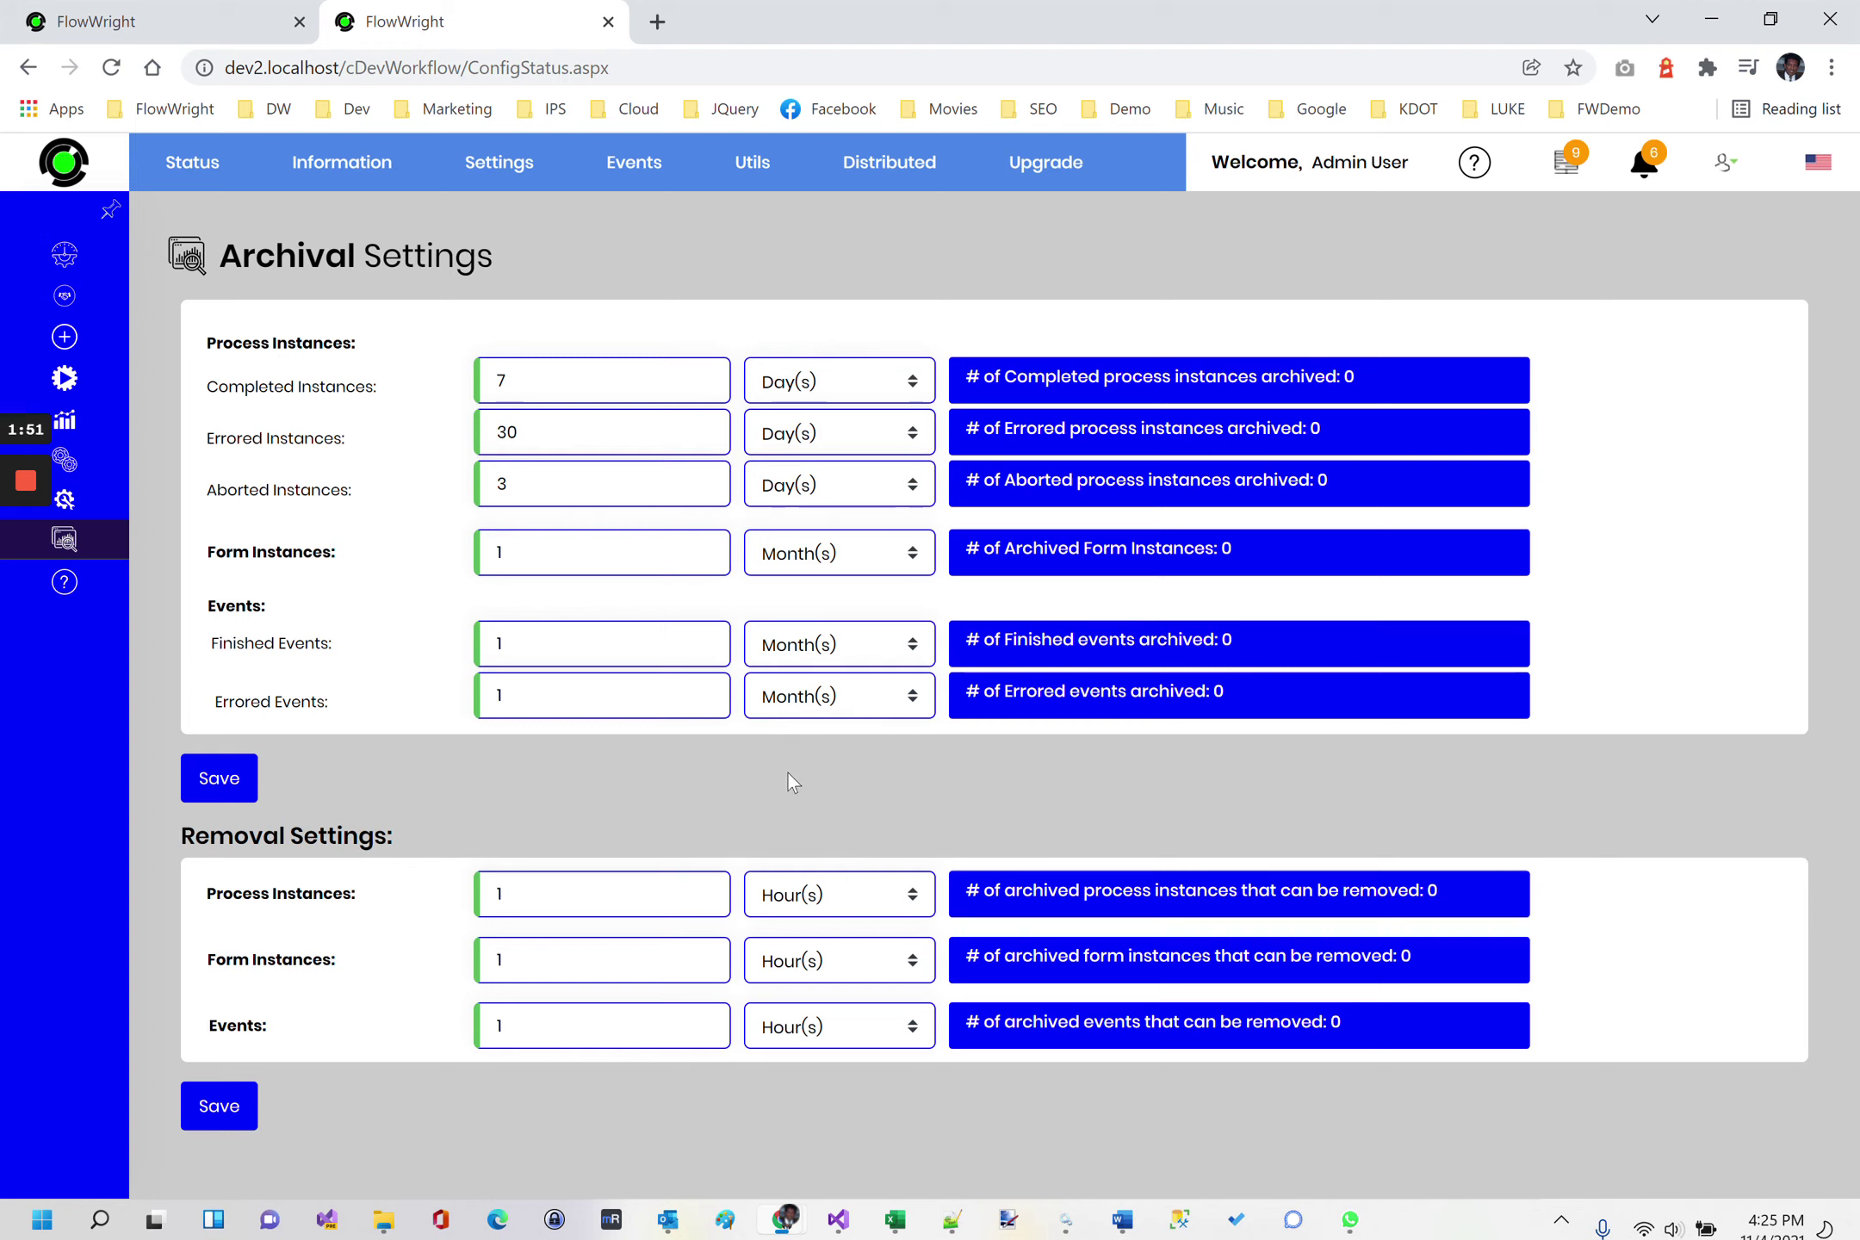
{"action": "left_click", "coordinate": [257, 797]}
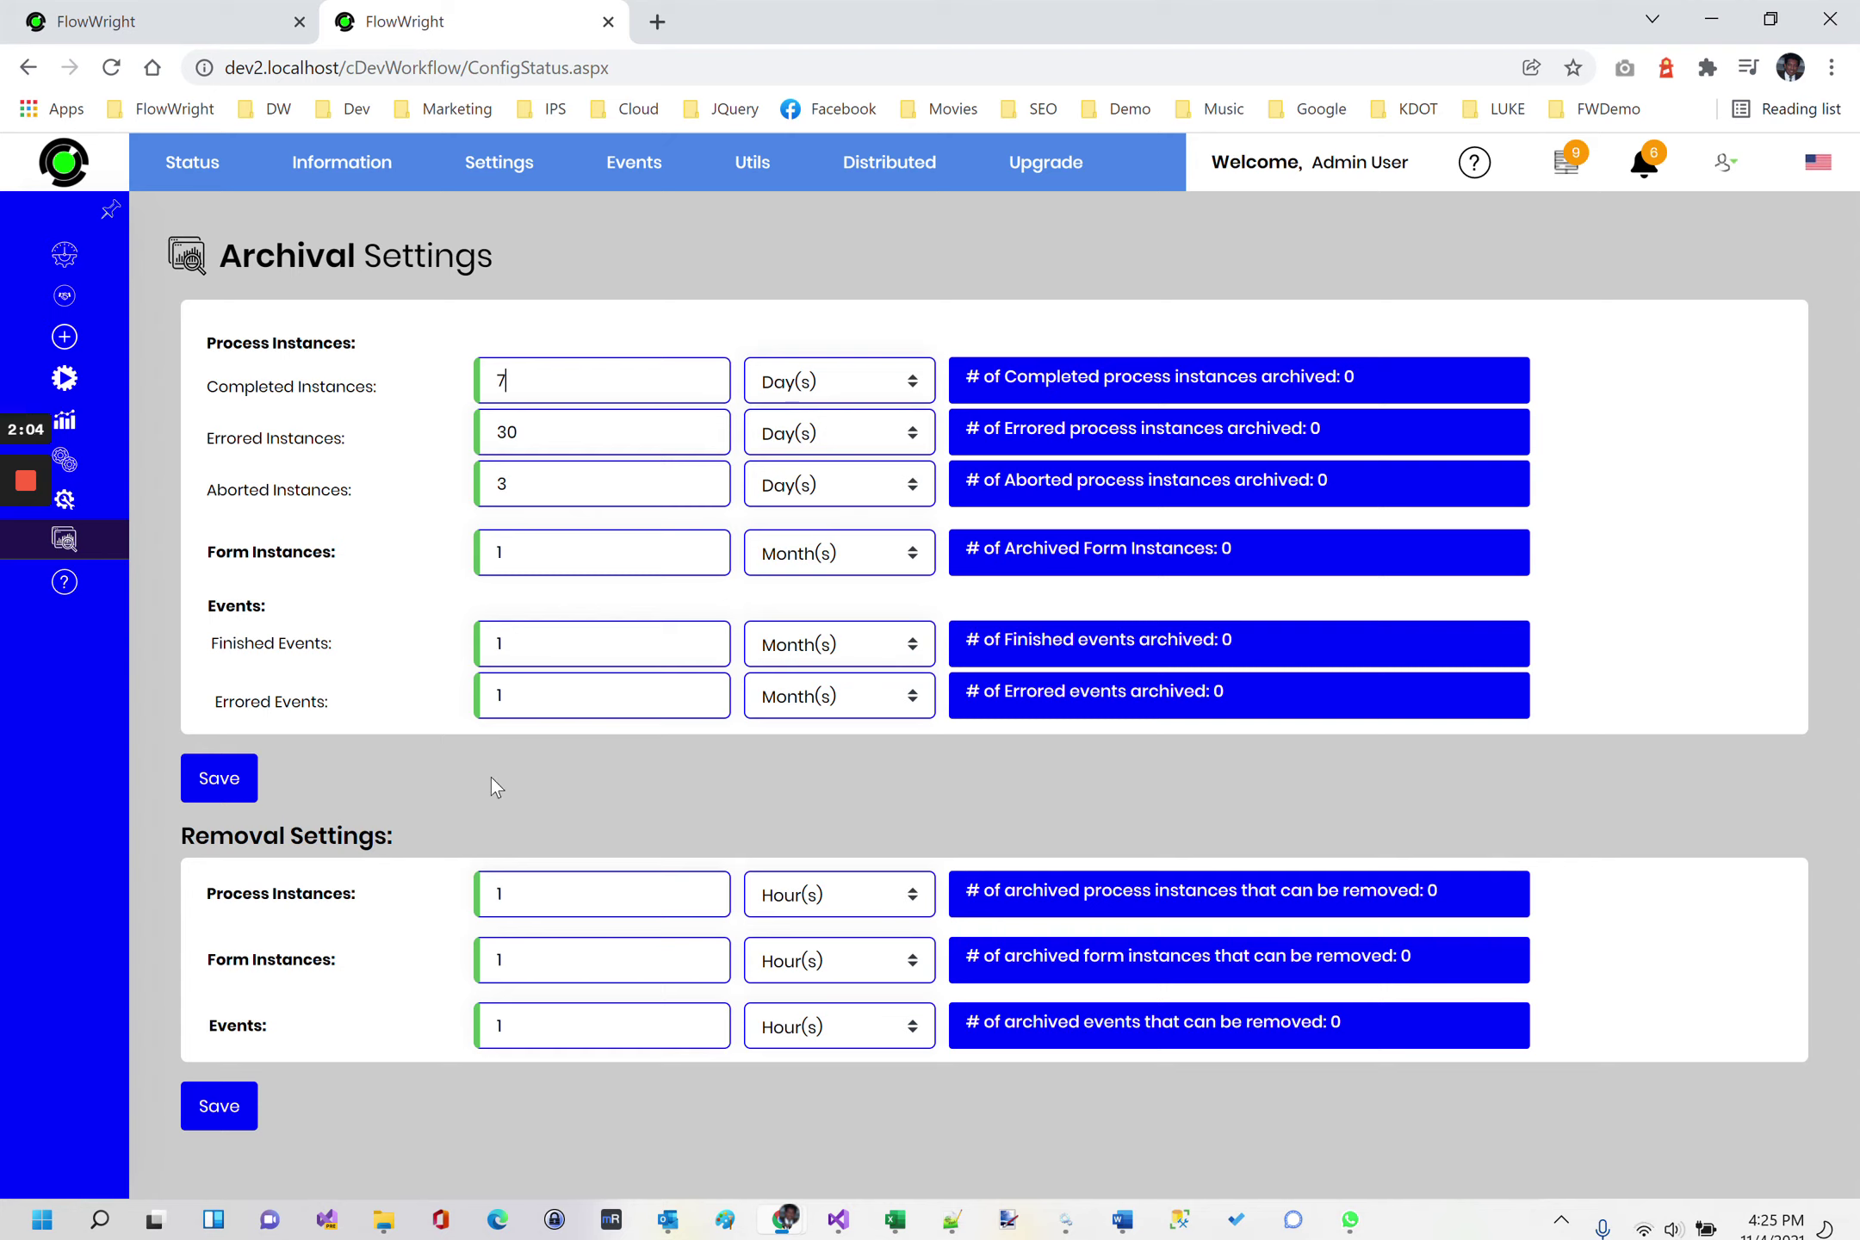
Set the removal period for archived process instances to 6 months.
{"action": "left_click", "coordinate": [797, 895]}
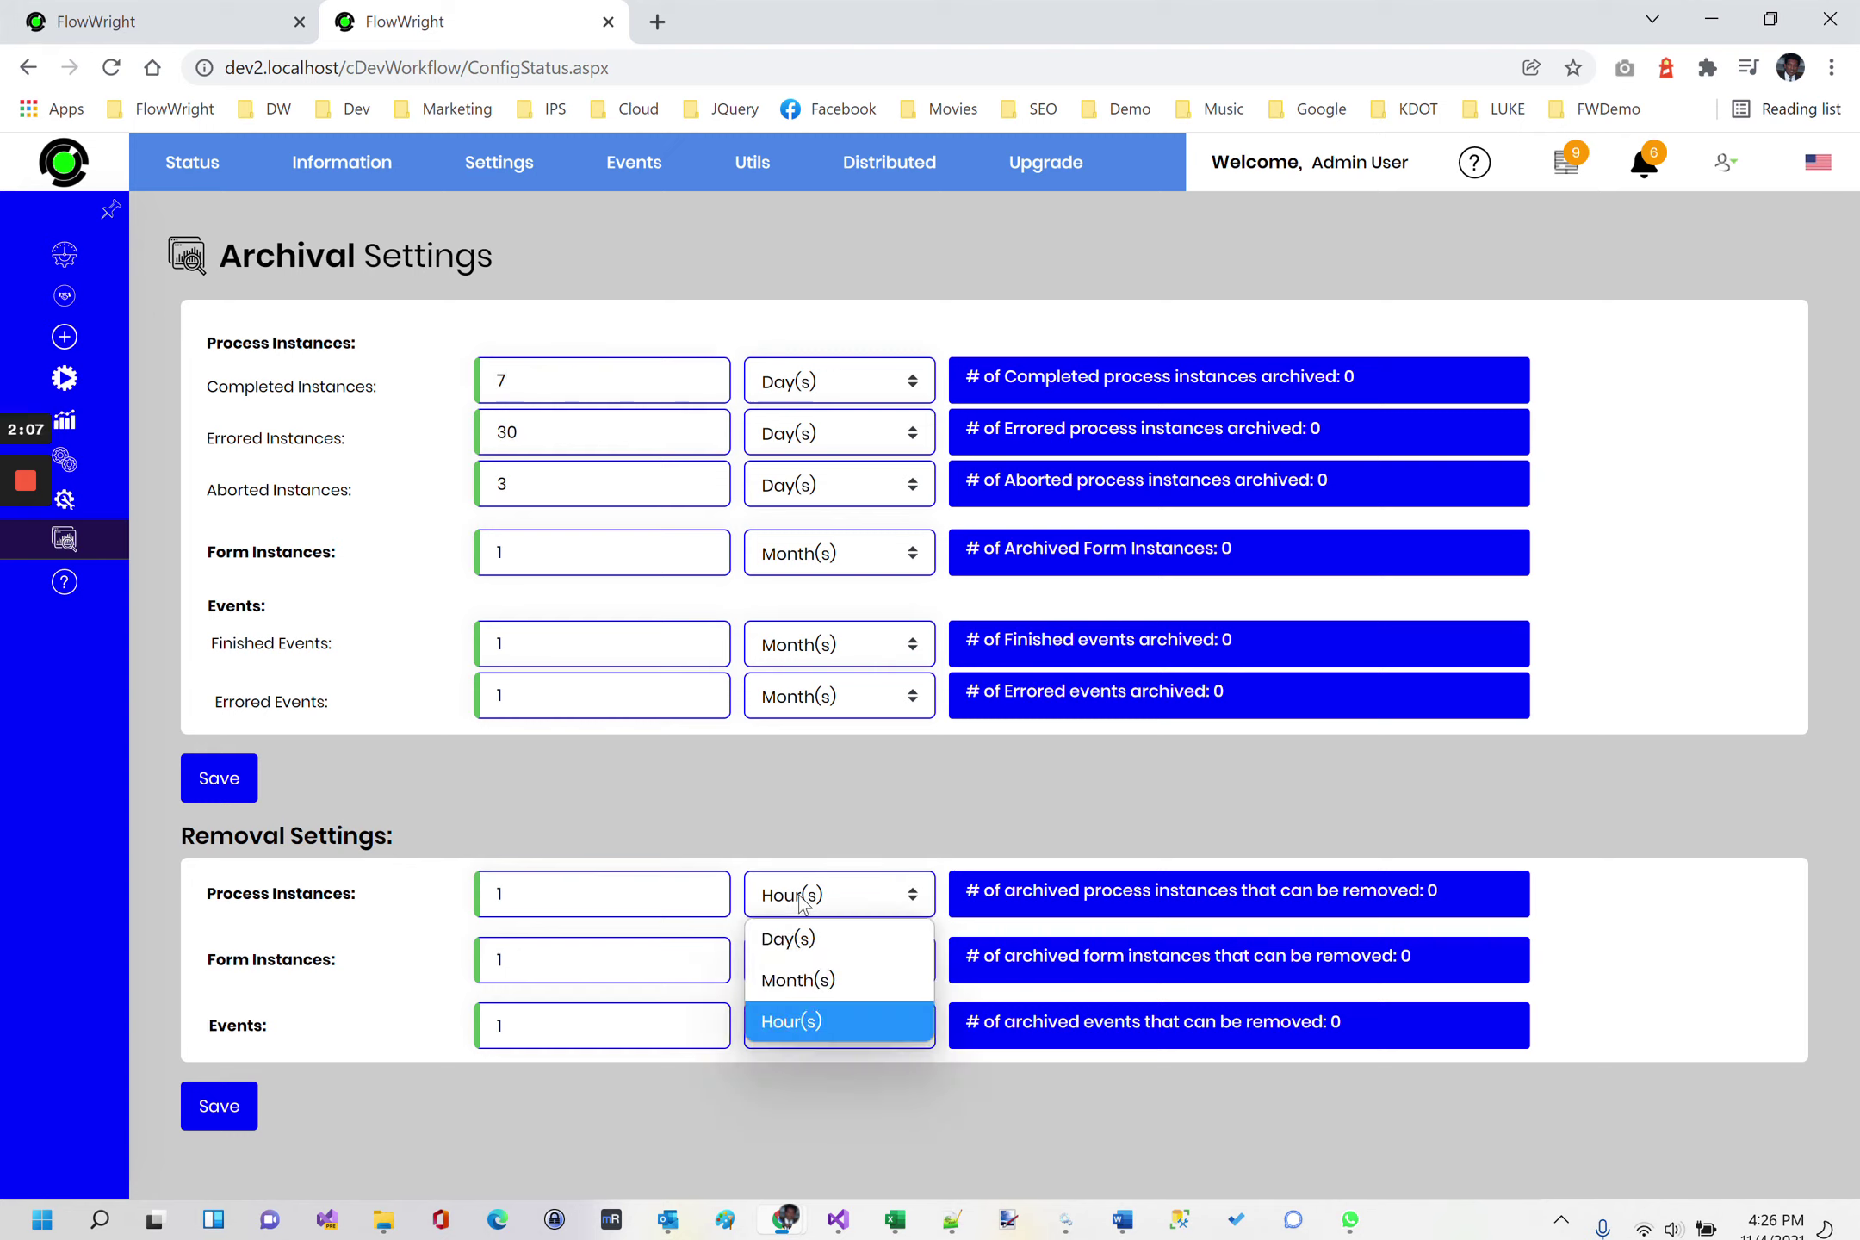
{"action": "left_click", "coordinate": [798, 979]}
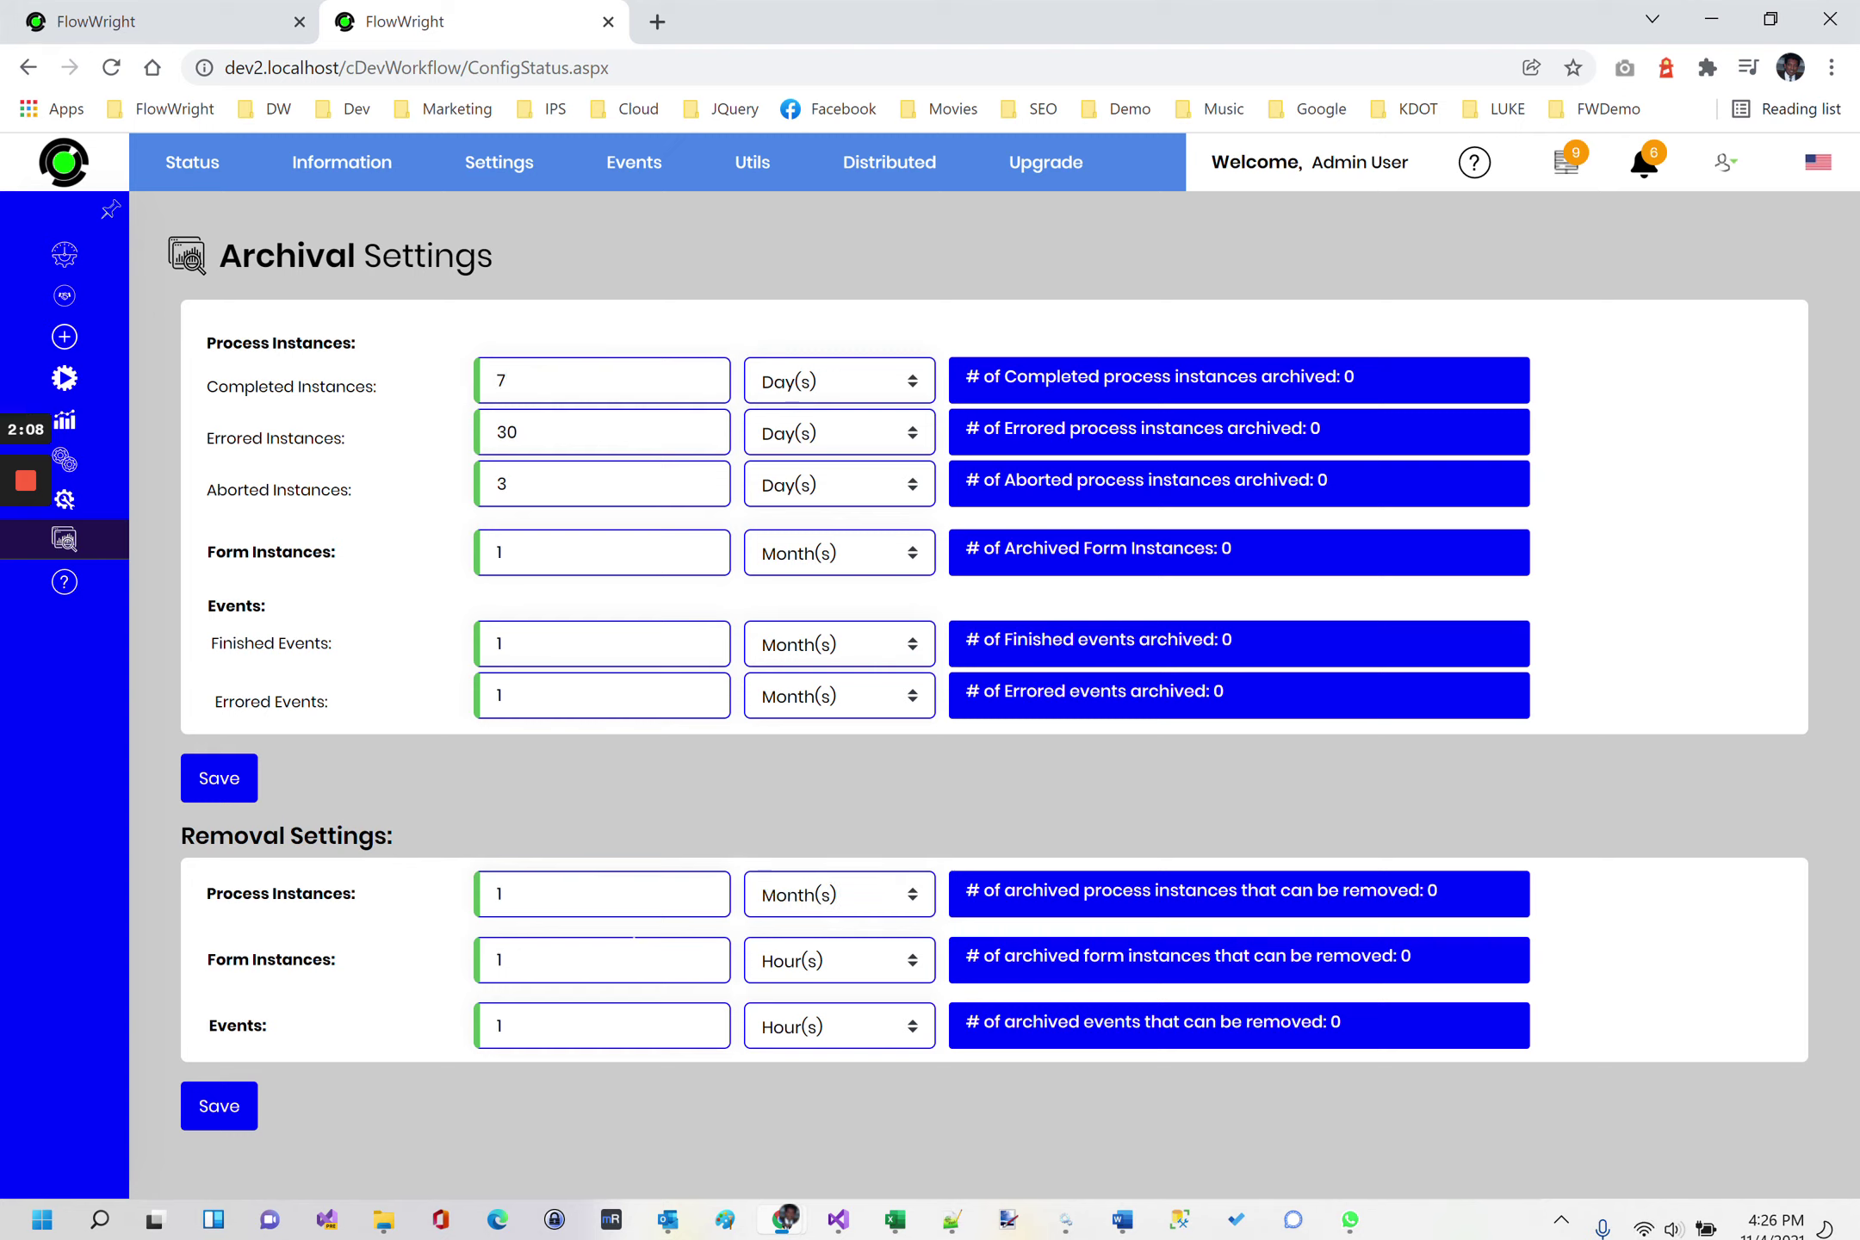
{"action": "double_click", "coordinate": [499, 896]}
{"action": "type", "text": "6"}
Set the removal period for archived form instances and events to 6 months each and save the removal settings.
{"action": "key", "text": "Tab"}
{"action": "type", "text": "6"}
{"action": "key", "text": "Tab"}
{"action": "type", "text": "6"}
{"action": "left_click", "coordinate": [810, 980]}
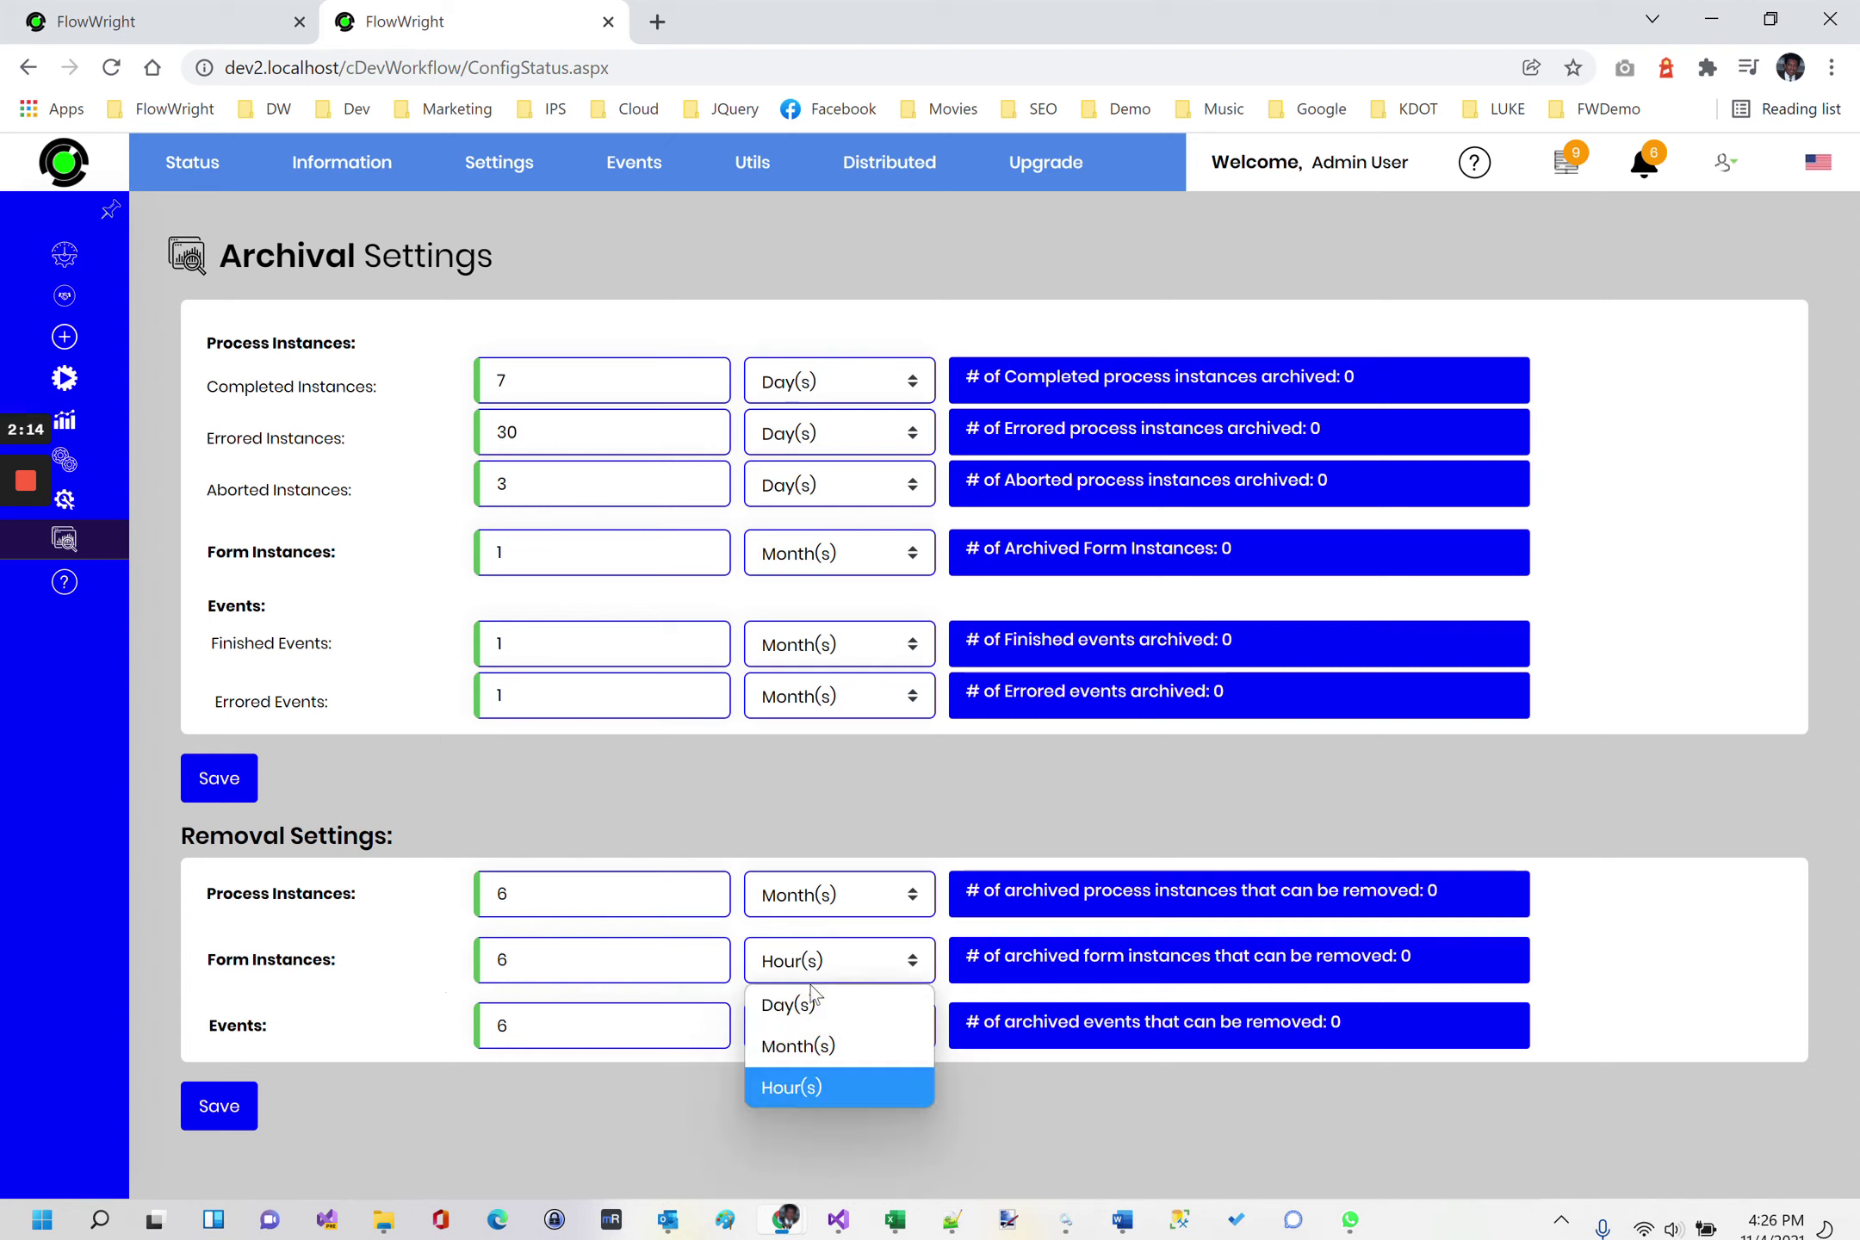
{"action": "left_click", "coordinate": [808, 1045]}
{"action": "left_click", "coordinate": [805, 1036]}
{"action": "left_click", "coordinate": [788, 1103]}
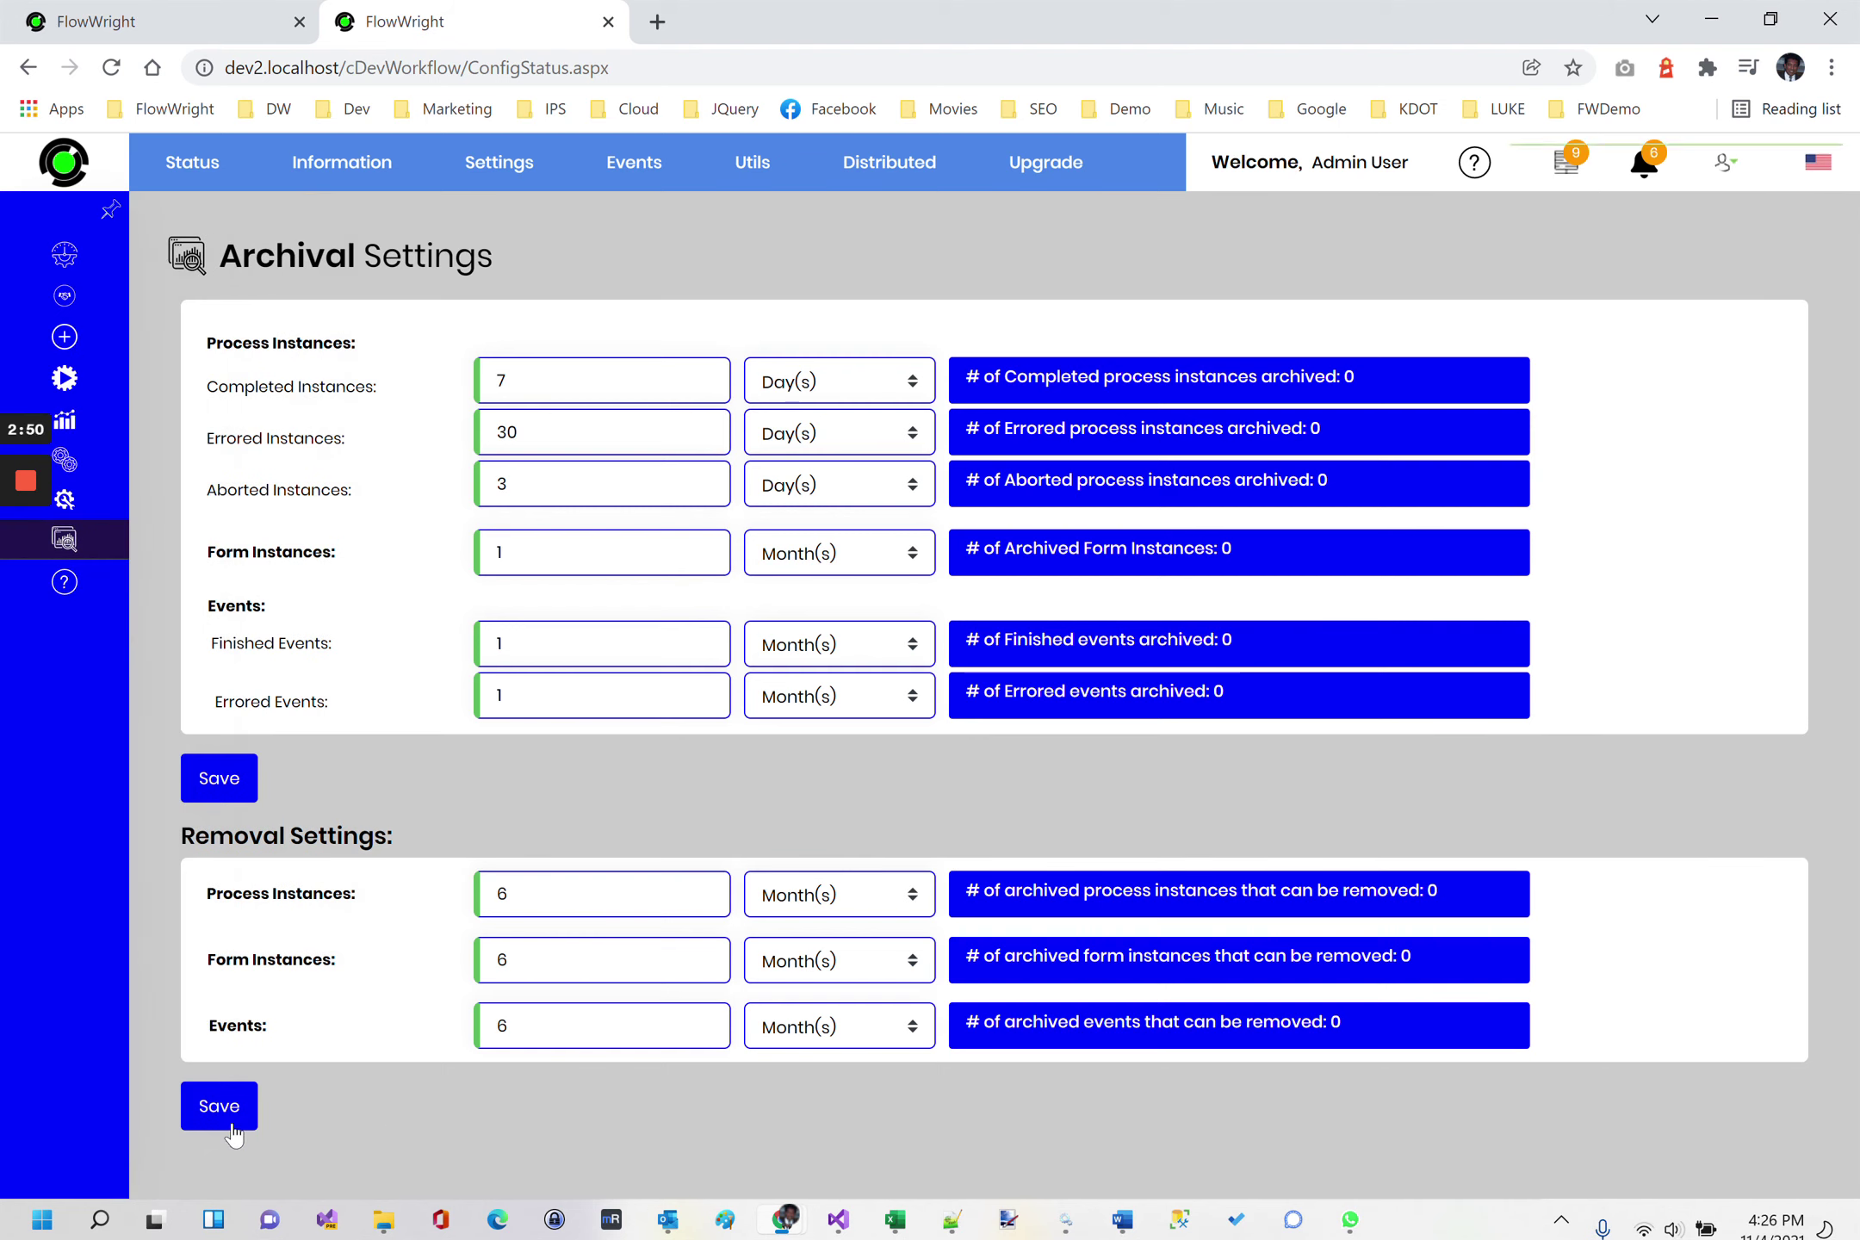
{"action": "left_click", "coordinate": [231, 1125]}
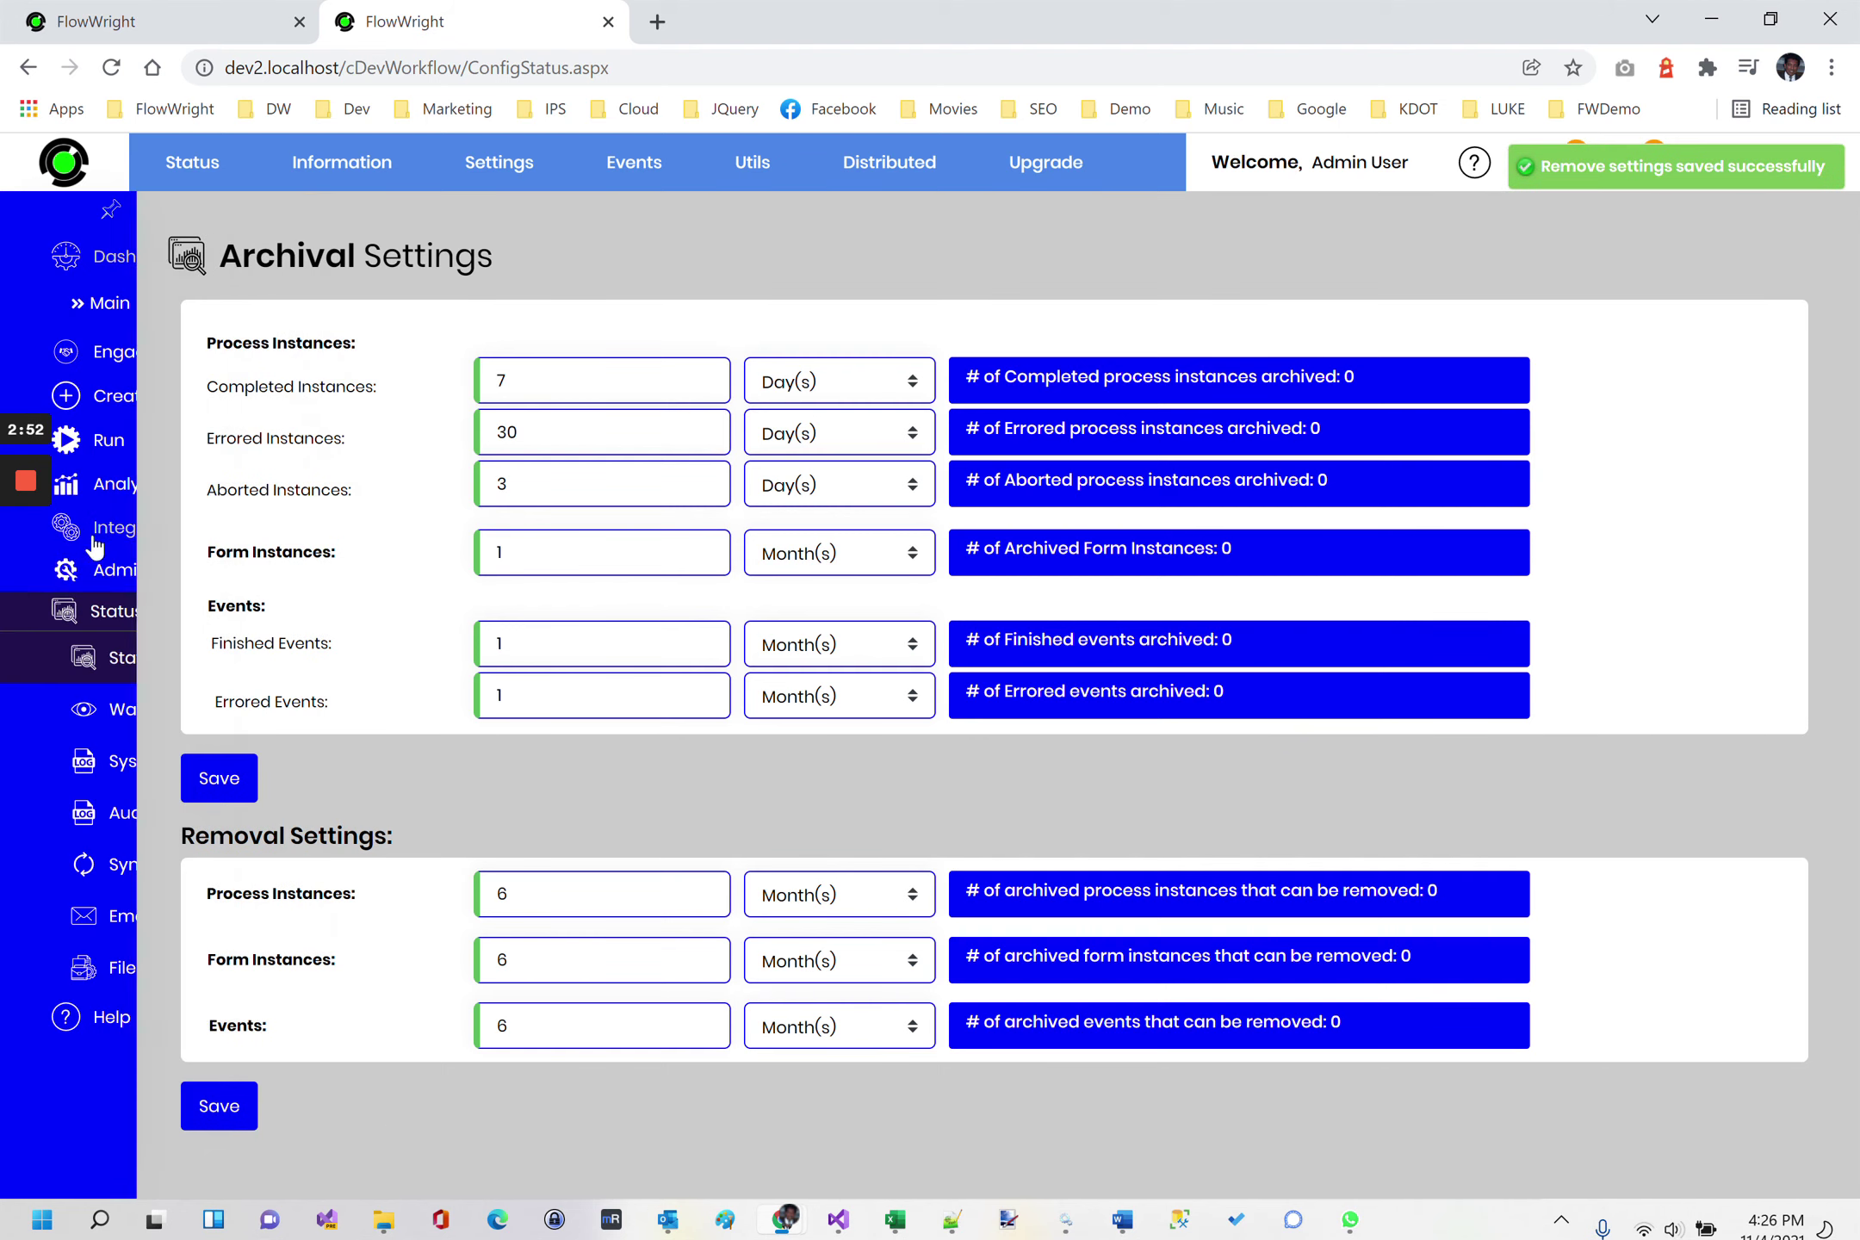
Open the services information page of the system status area.
{"action": "mouse_move", "coordinate": [191, 760]}
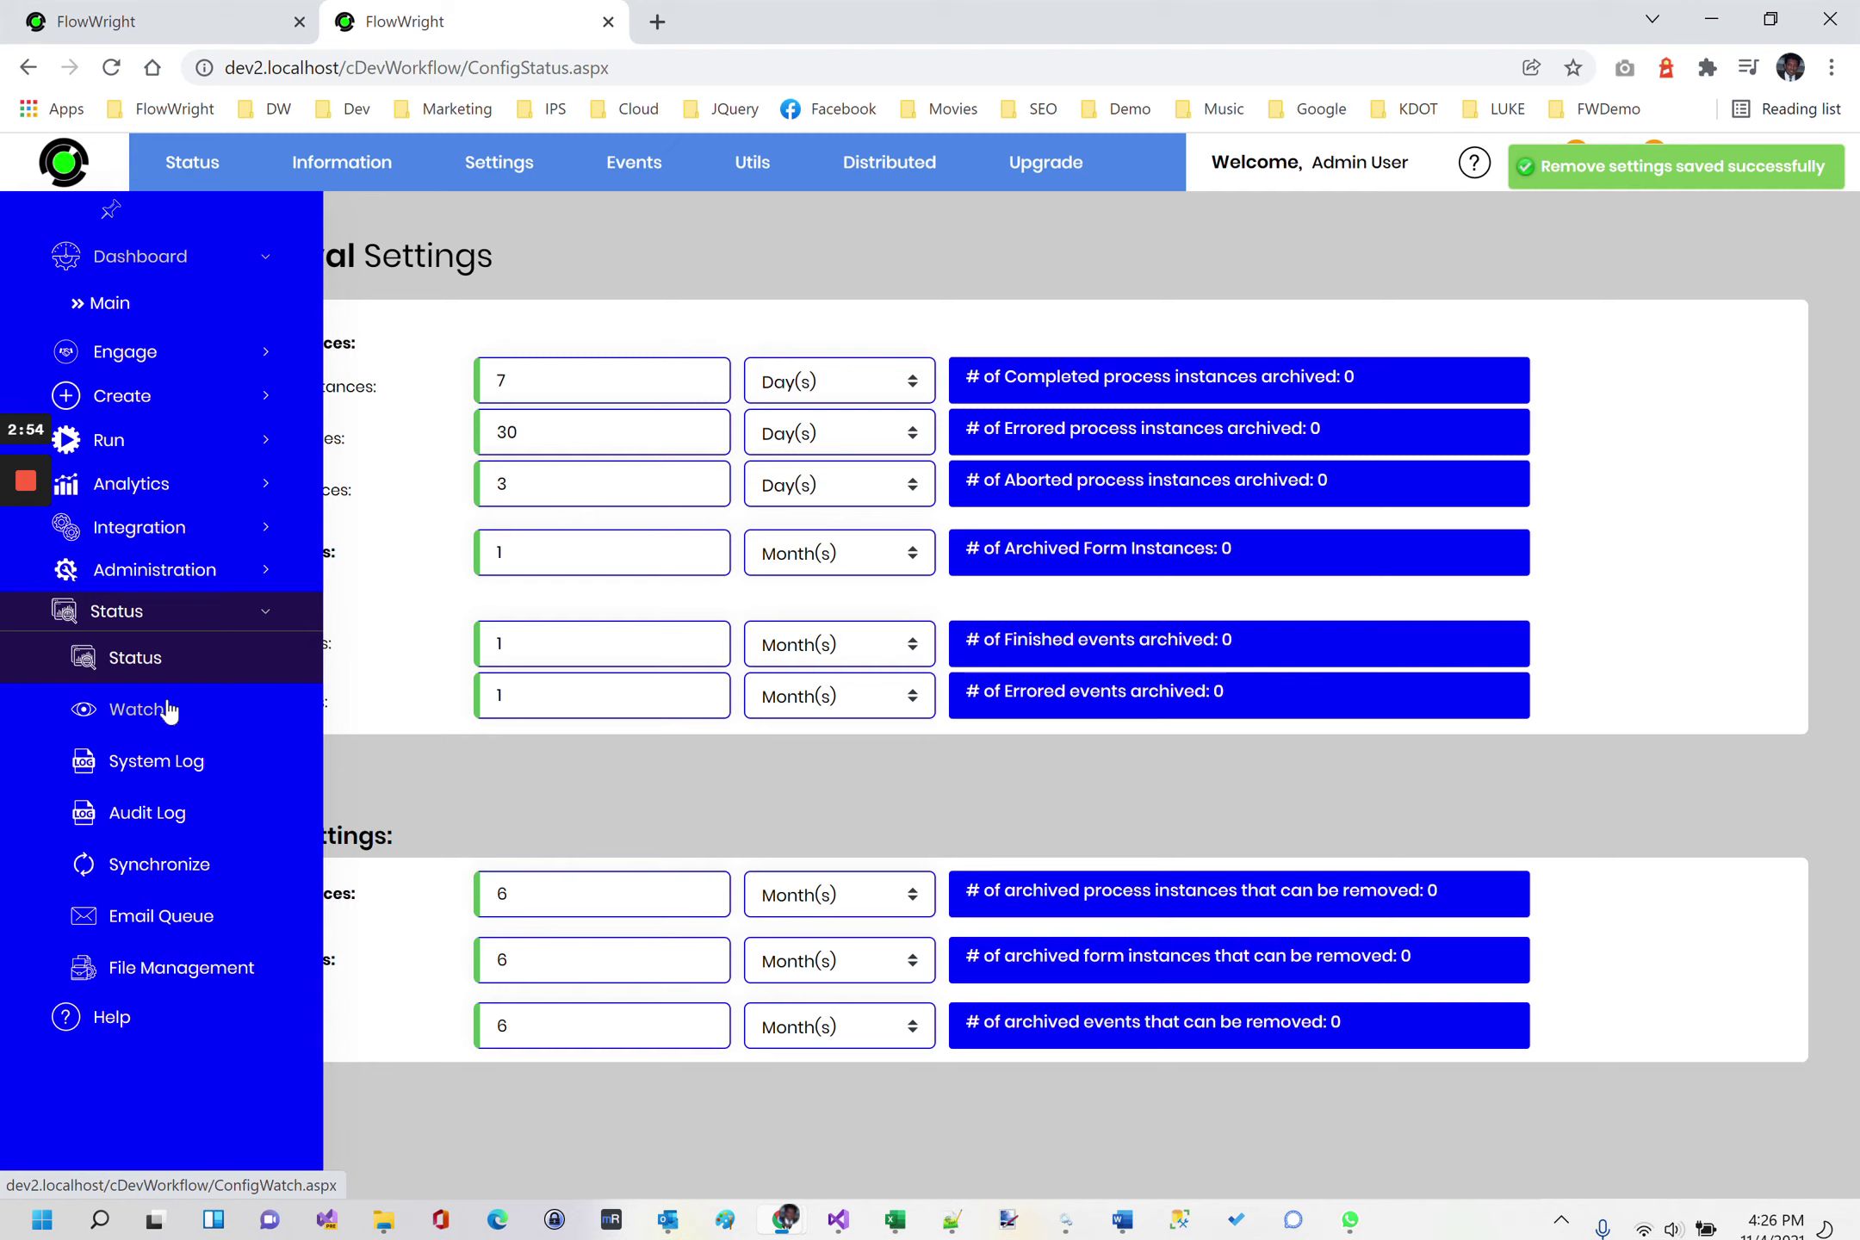
{"action": "mouse_move", "coordinate": [385, 179]}
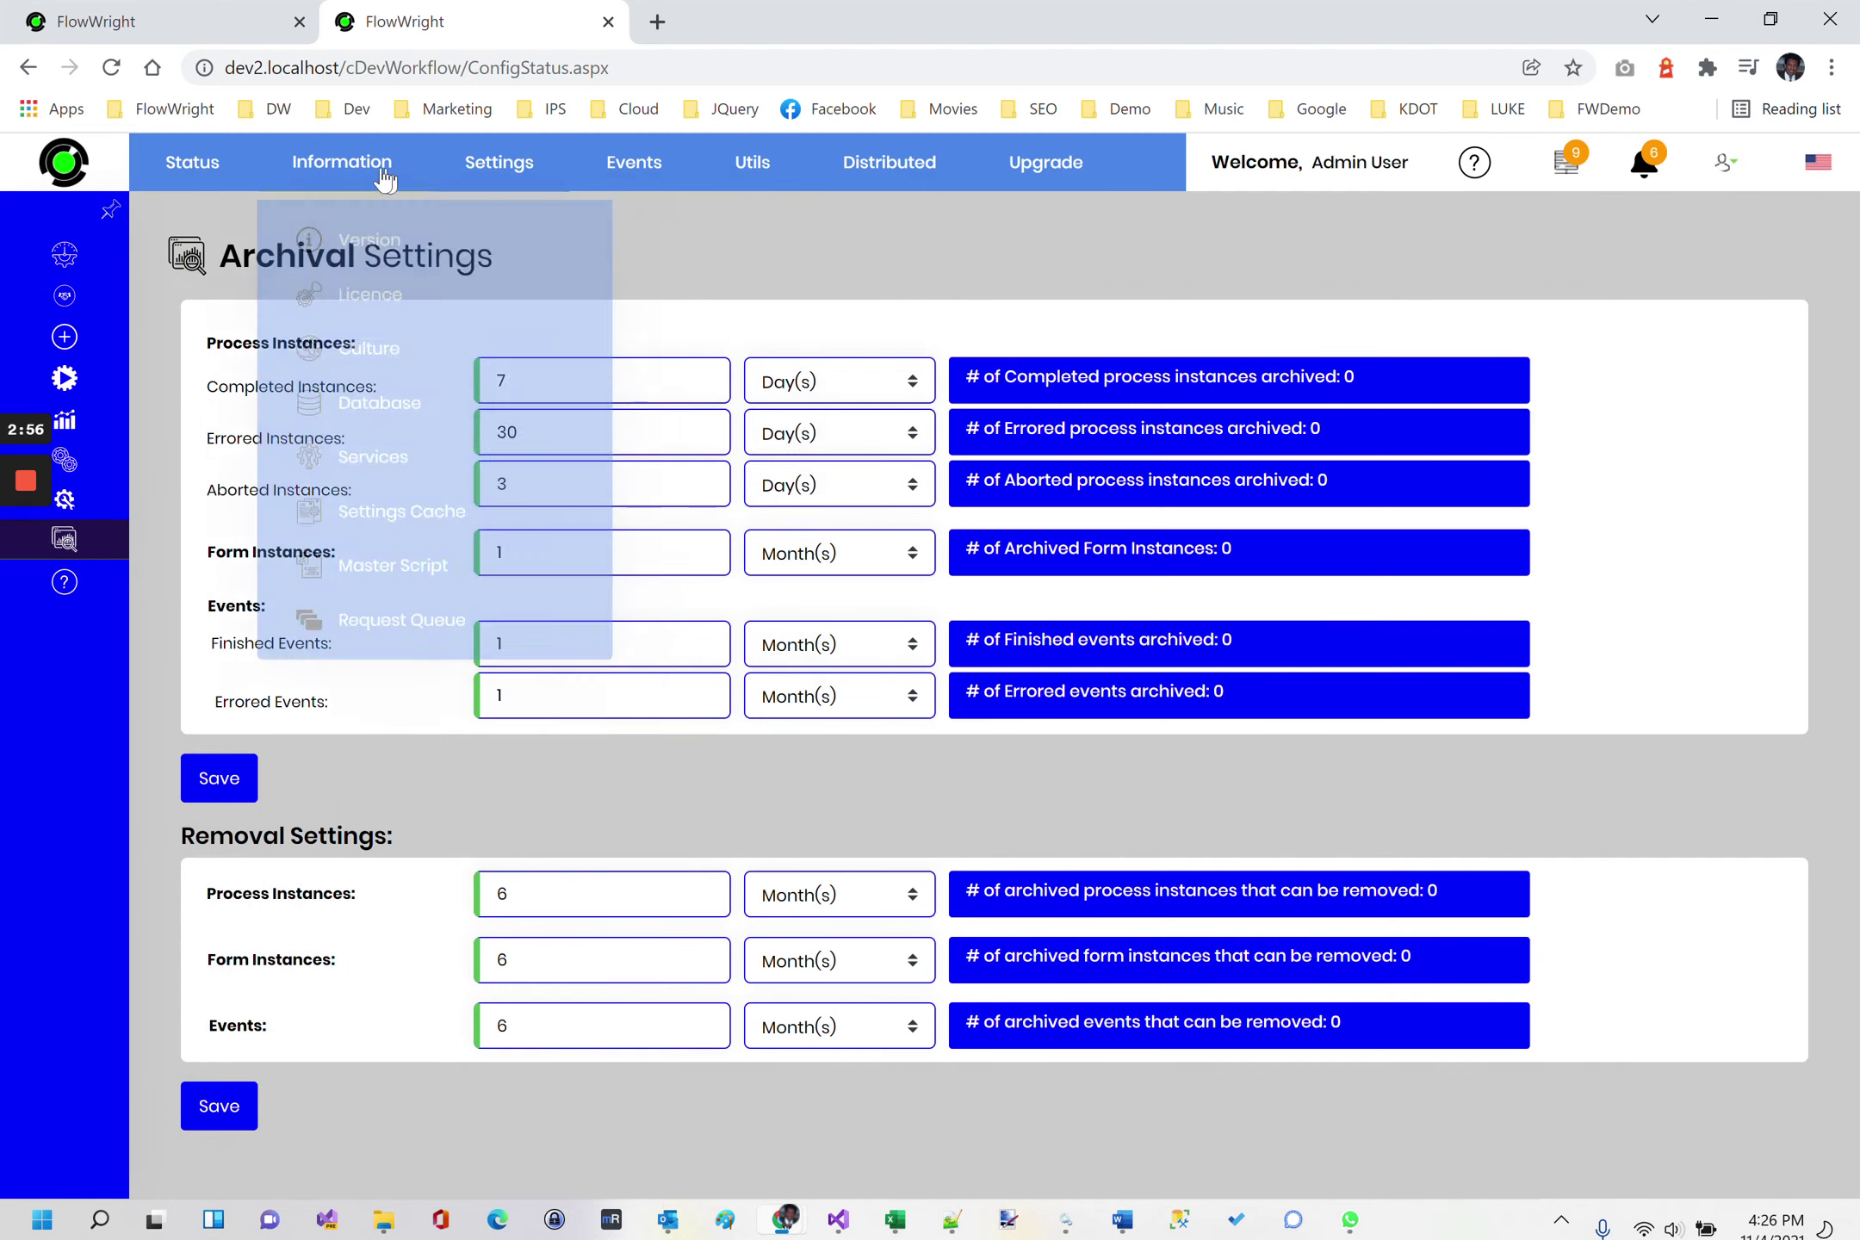
{"action": "left_click", "coordinate": [386, 453]}
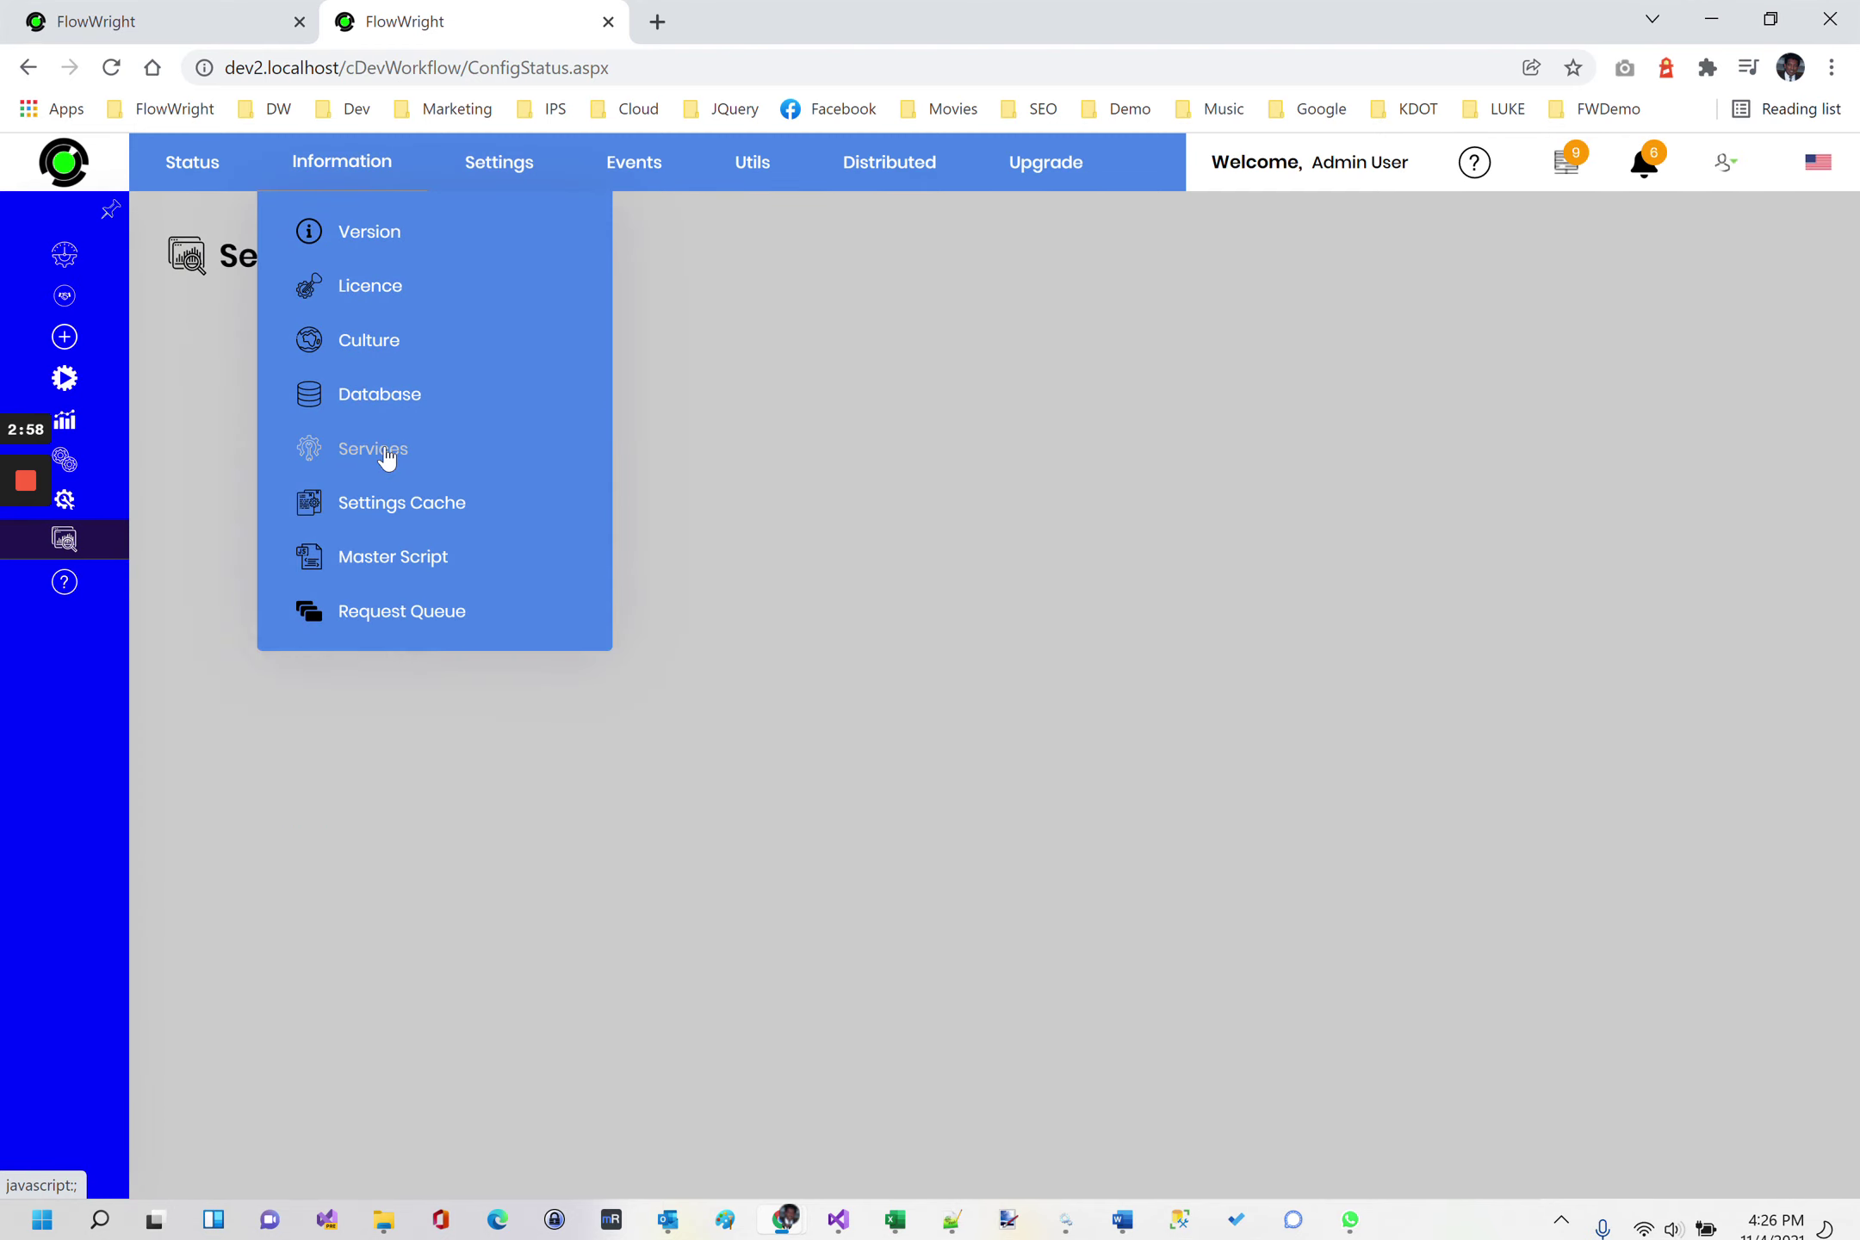